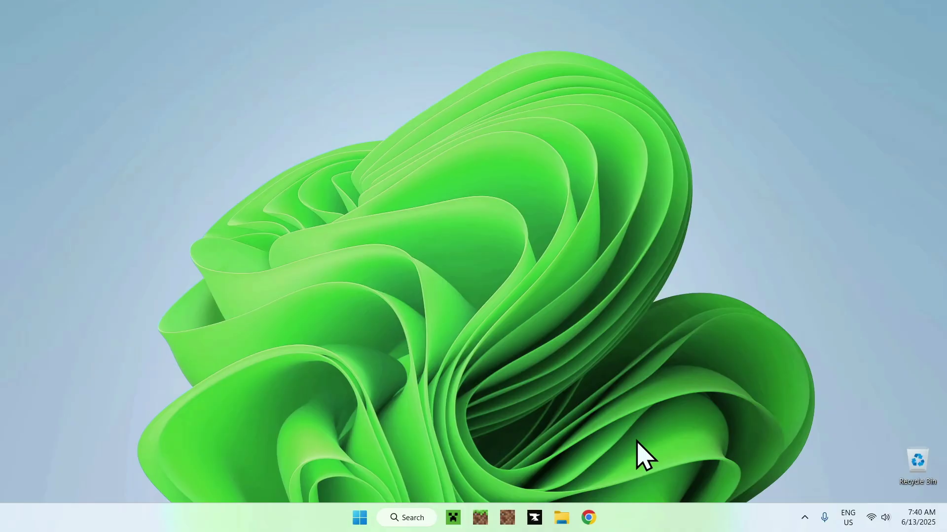
# Search Google for CurseForge and go to the CurseForge app download page on curseforge.com
pyautogui.click(588, 517)
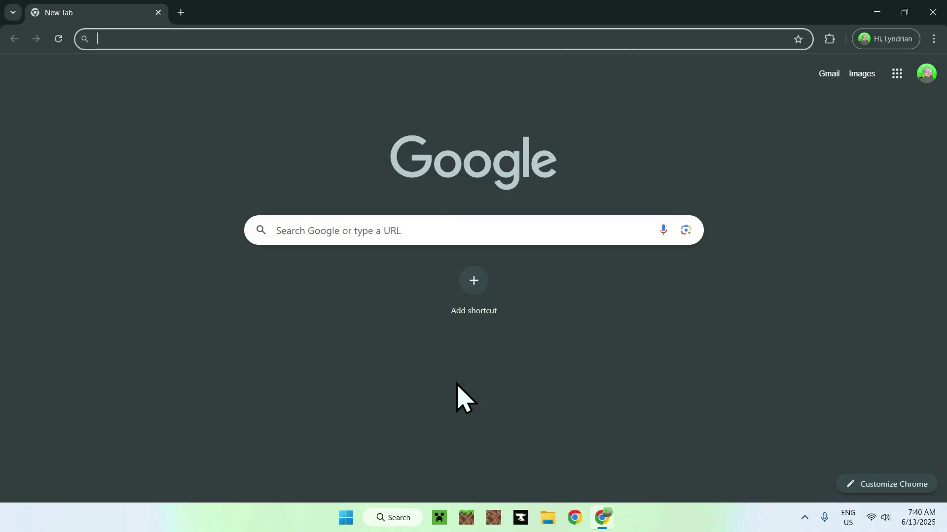
pyautogui.click(511, 231)
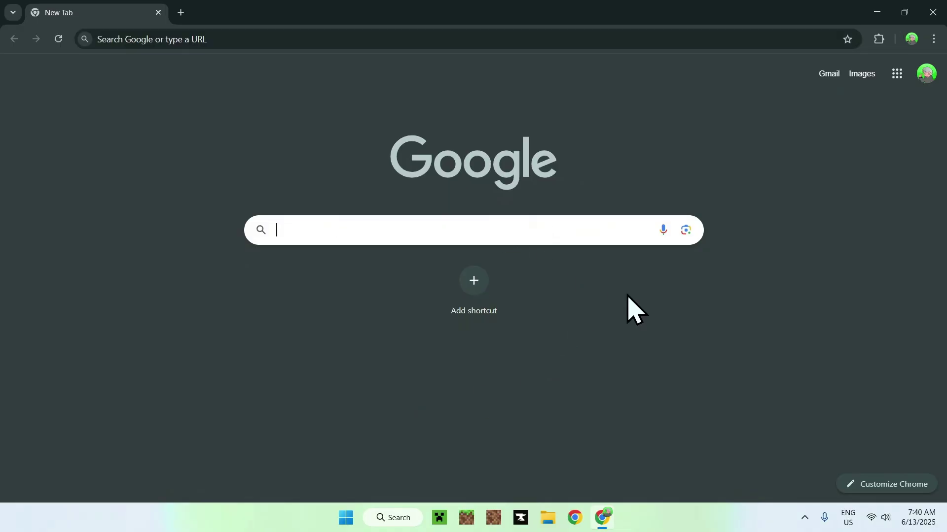
pyautogui.write('CurseForge')
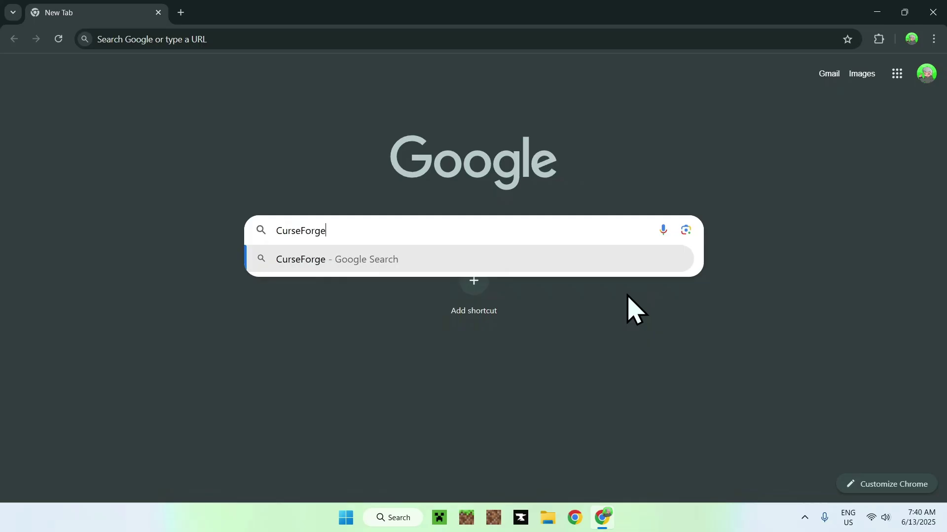
pyautogui.press('Return')
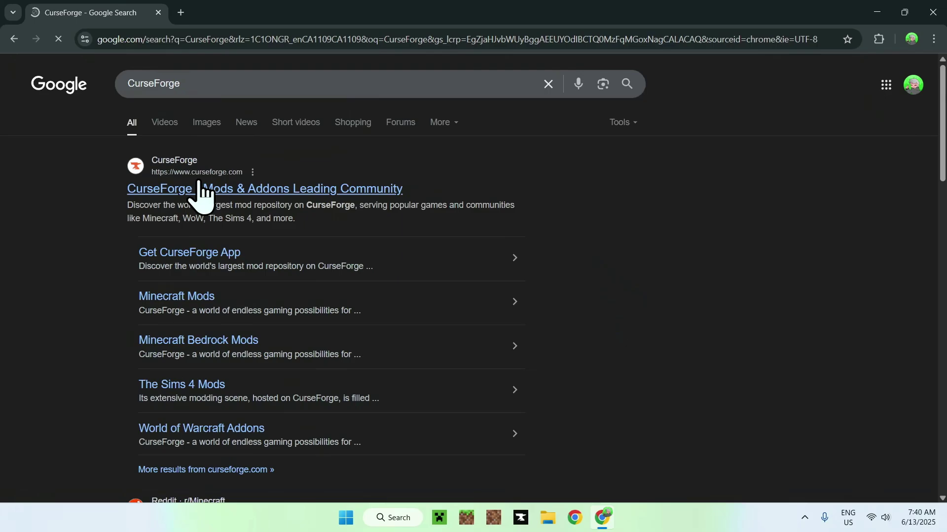
pyautogui.click(195, 187)
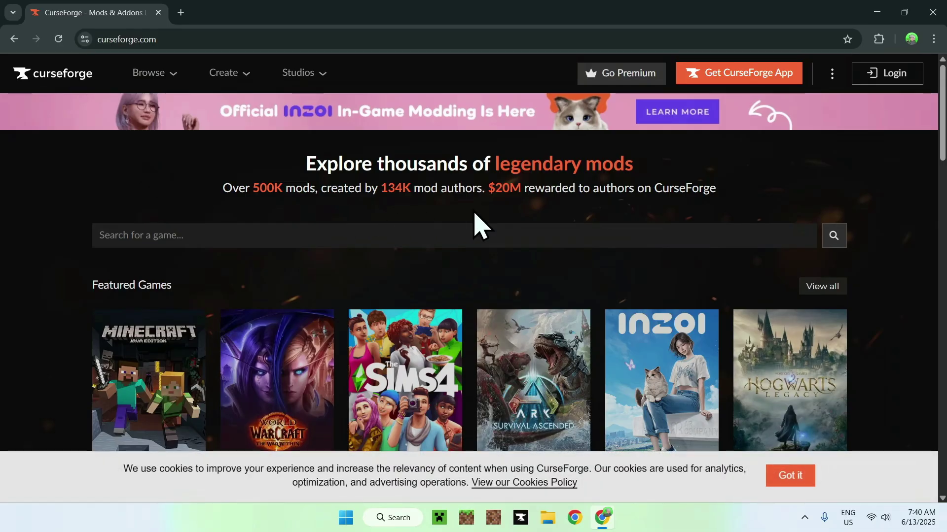
pyautogui.click(743, 84)
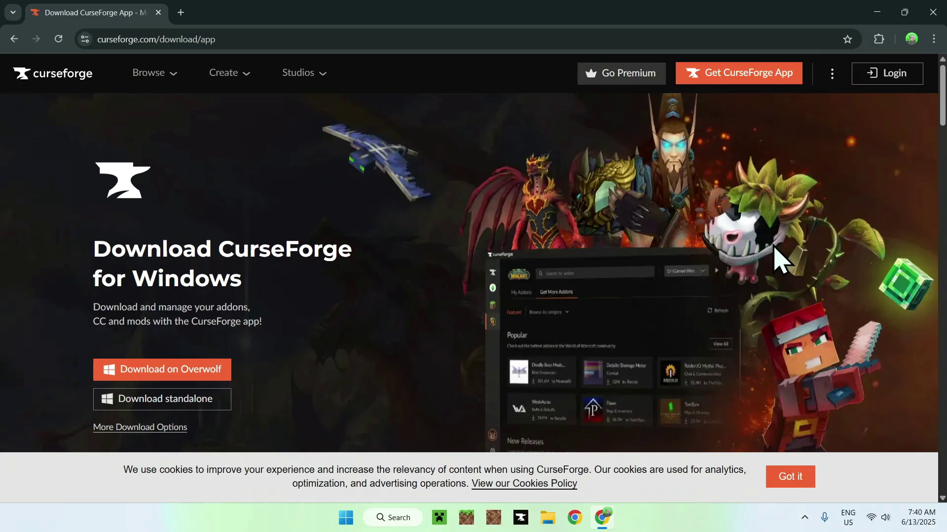
# Close Chrome, launch CurseForge and set up Minecraft modding with the Standard (Recommended) folder
pyautogui.click(933, 12)
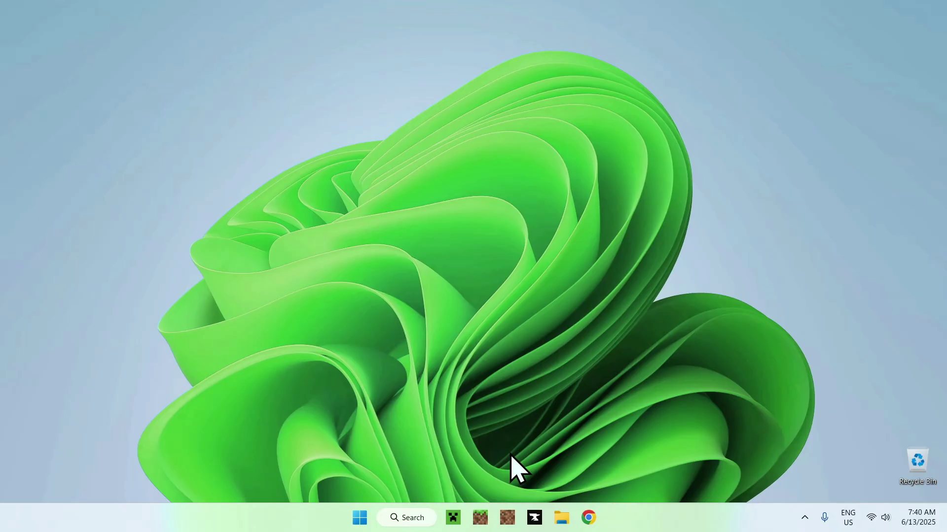
pyautogui.click(534, 515)
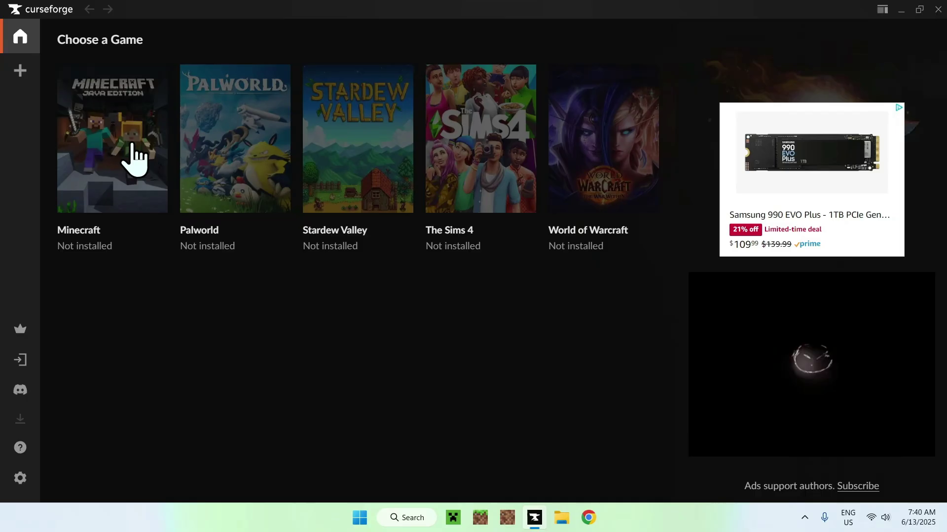
pyautogui.click(112, 166)
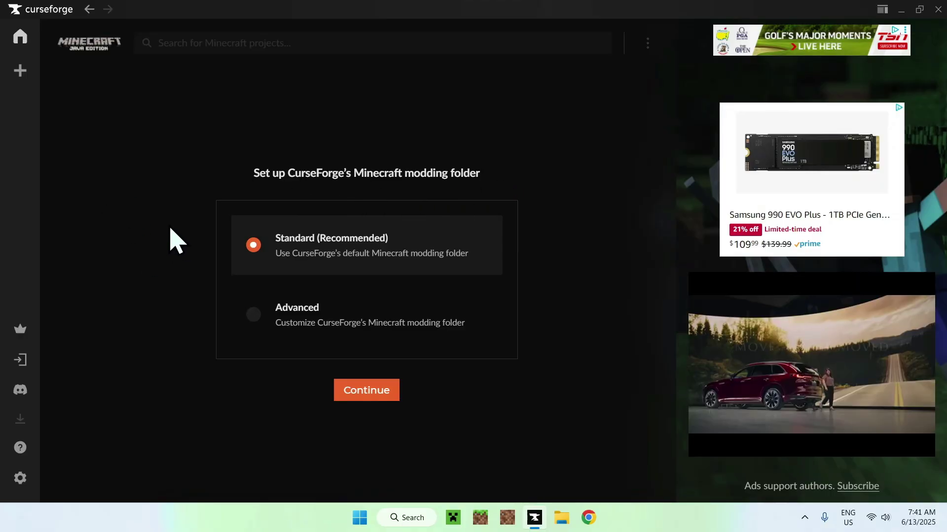
pyautogui.click(366, 393)
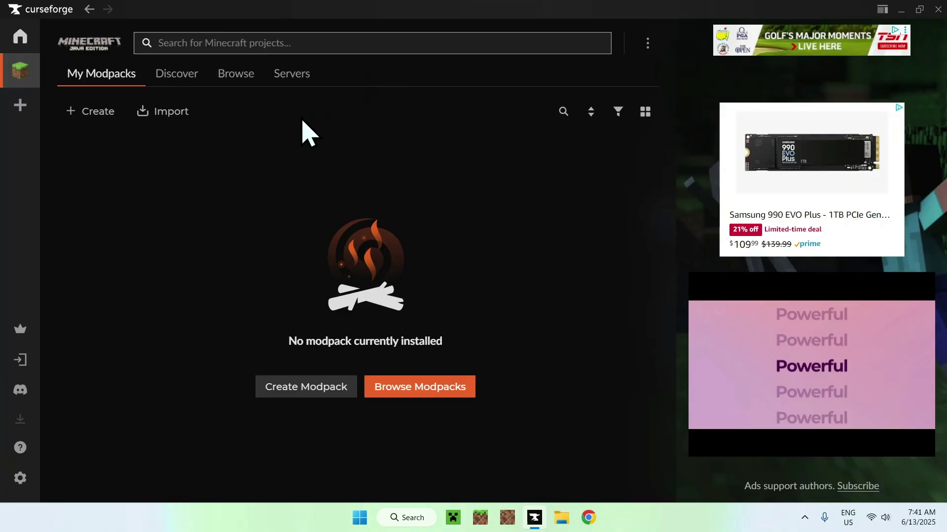
# Search 'Beyond Depth' and read the modpack's overview, including its 8GB recommended RAM
pyautogui.write('Beyond Depth')
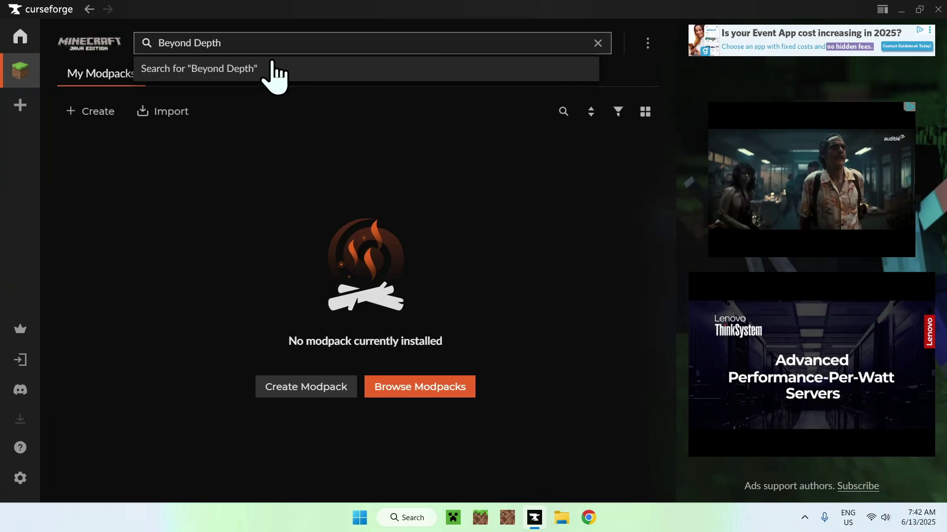
pyautogui.click(288, 68)
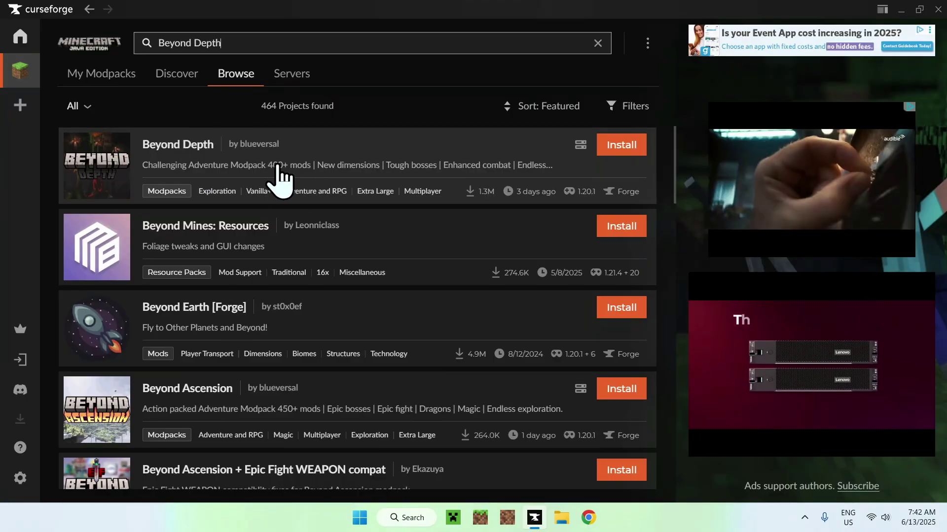
pyautogui.click(169, 159)
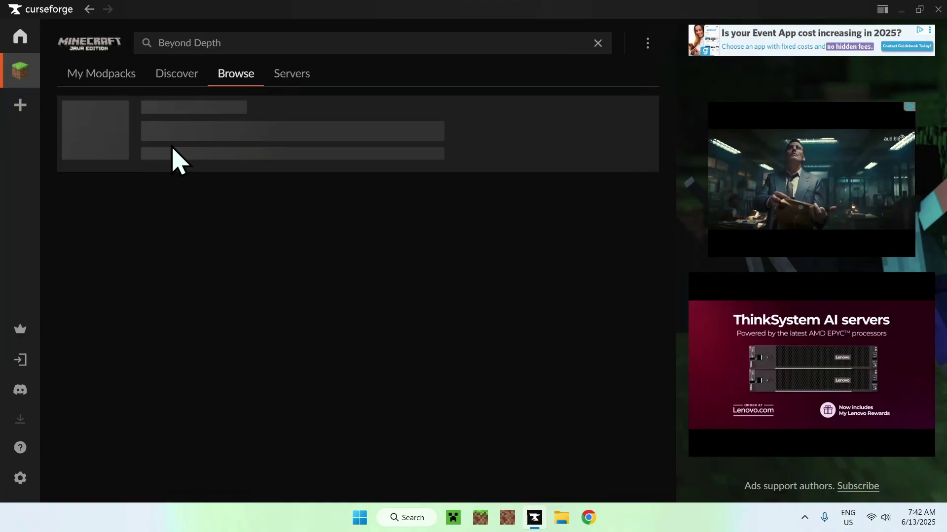
pyautogui.scroll(-2, 150, 268)
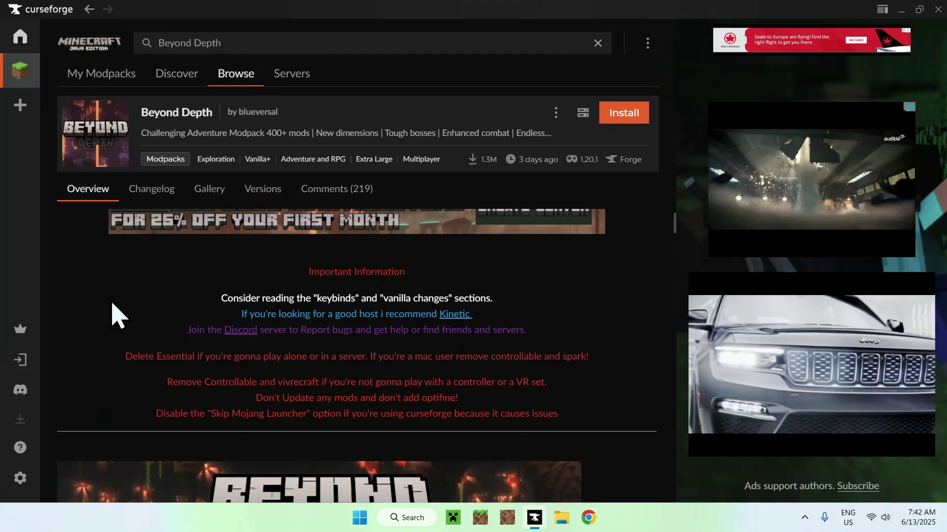
pyautogui.scroll(-10, 117, 315)
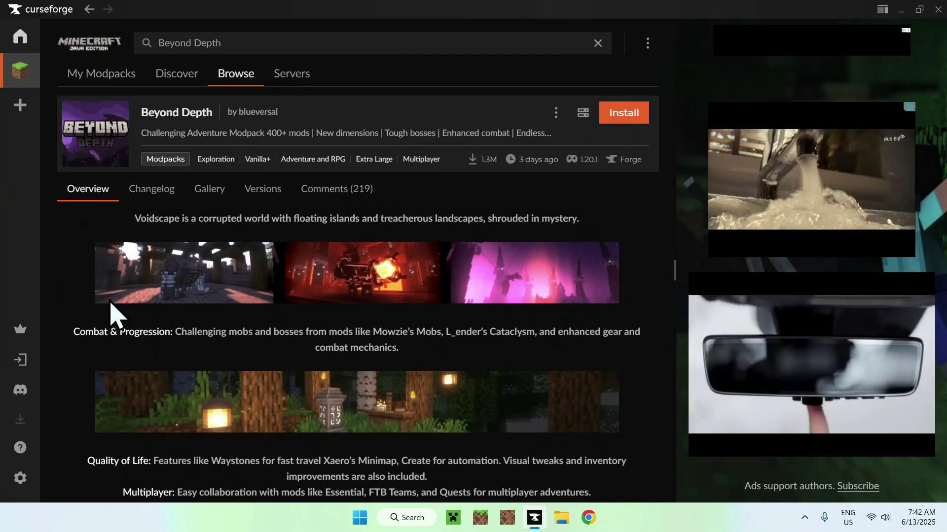
pyautogui.scroll(-10, 117, 314)
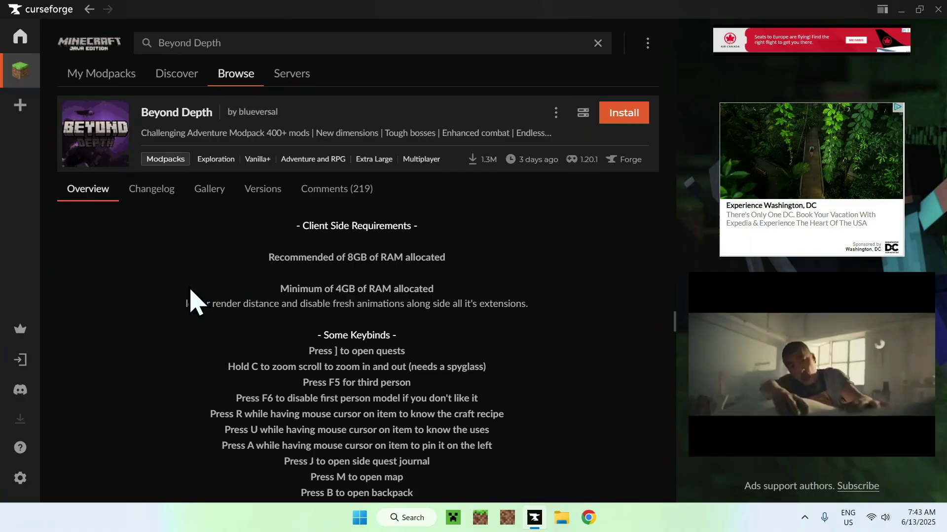
pyautogui.scroll(10, 190, 291)
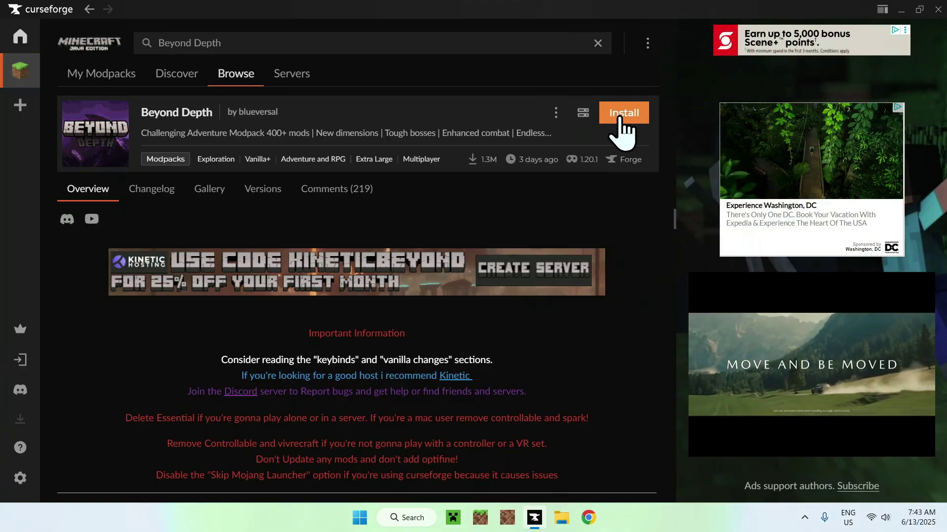
# Install Beyond Depth, then launch it with Play from the My Modpacks list
pyautogui.click(622, 117)
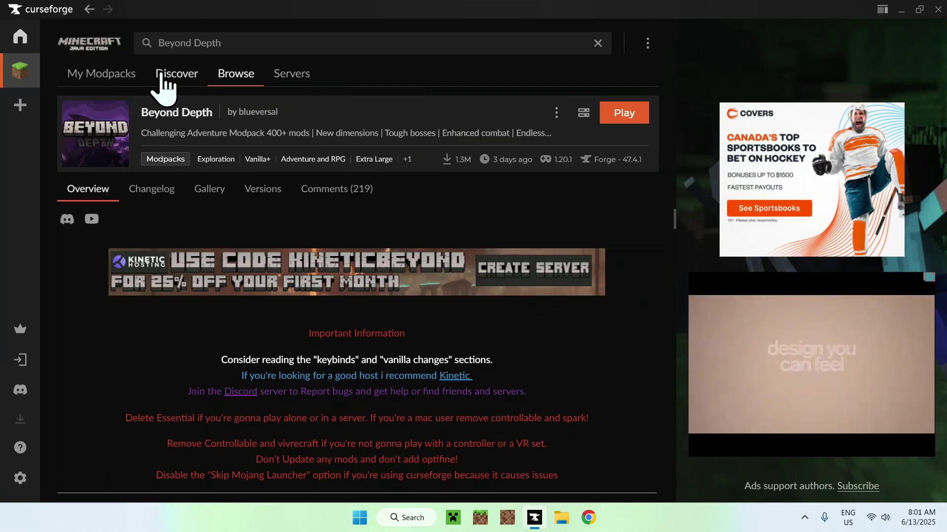
pyautogui.click(102, 79)
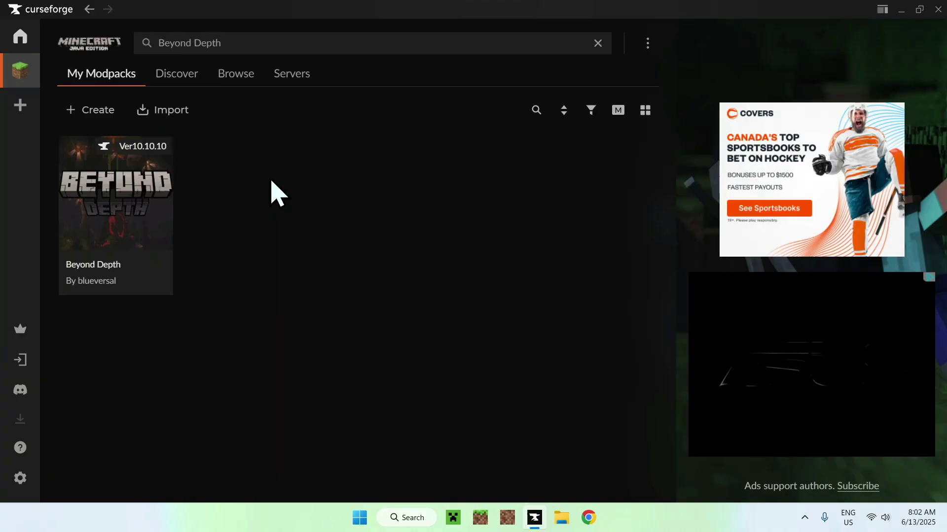
pyautogui.moveTo(123, 211)
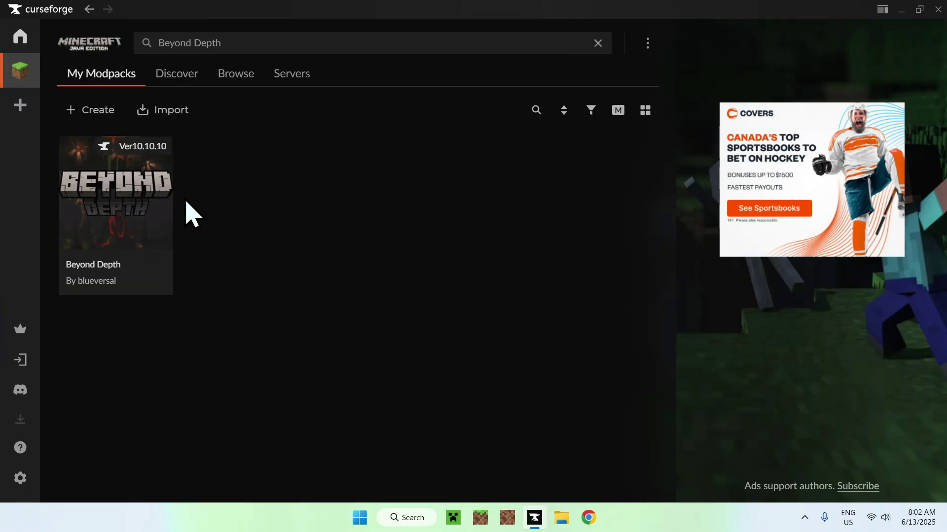
pyautogui.moveTo(101, 273)
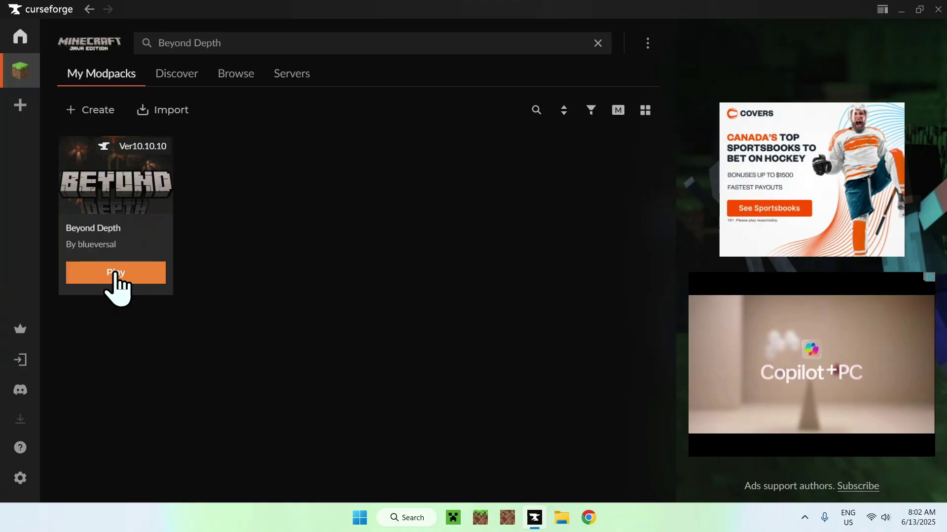
pyautogui.click(117, 274)
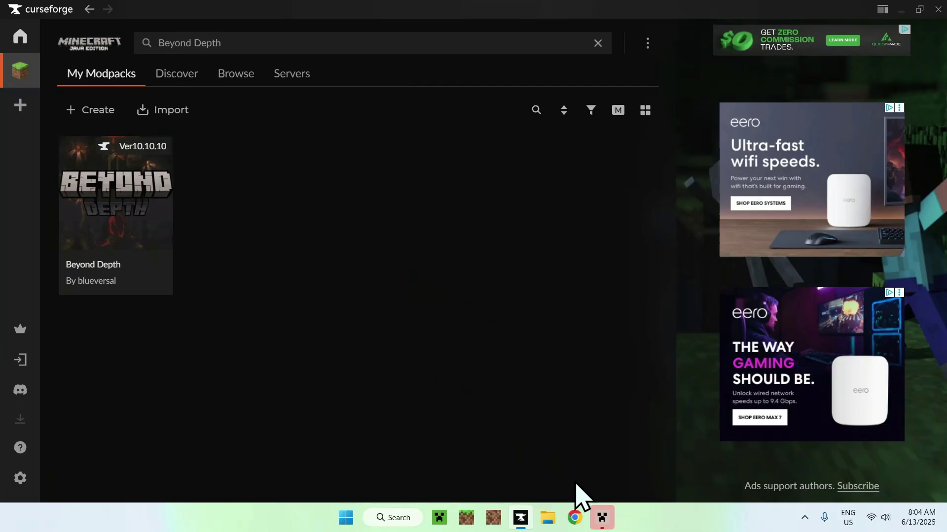
# In the Minecraft Launcher, sign in with a Microsoft account and open the Java Edition page
pyautogui.click(603, 518)
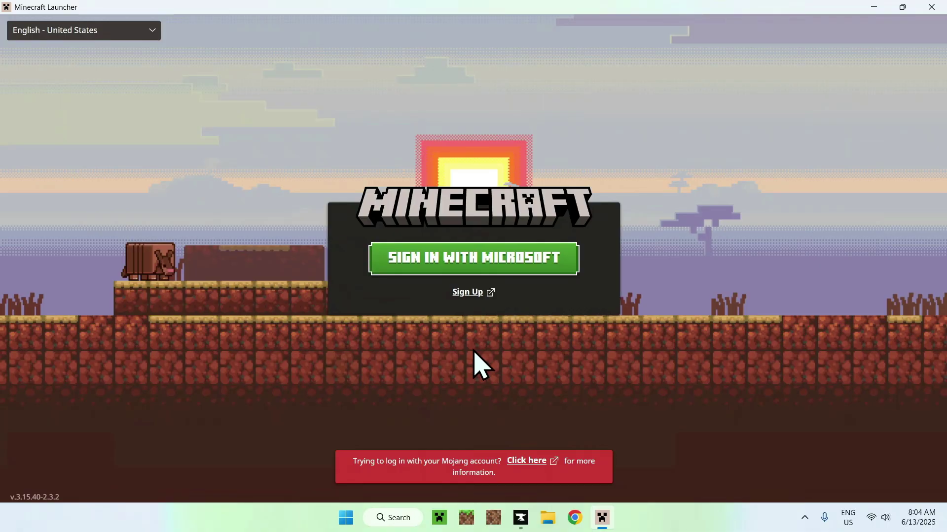
pyautogui.click(476, 266)
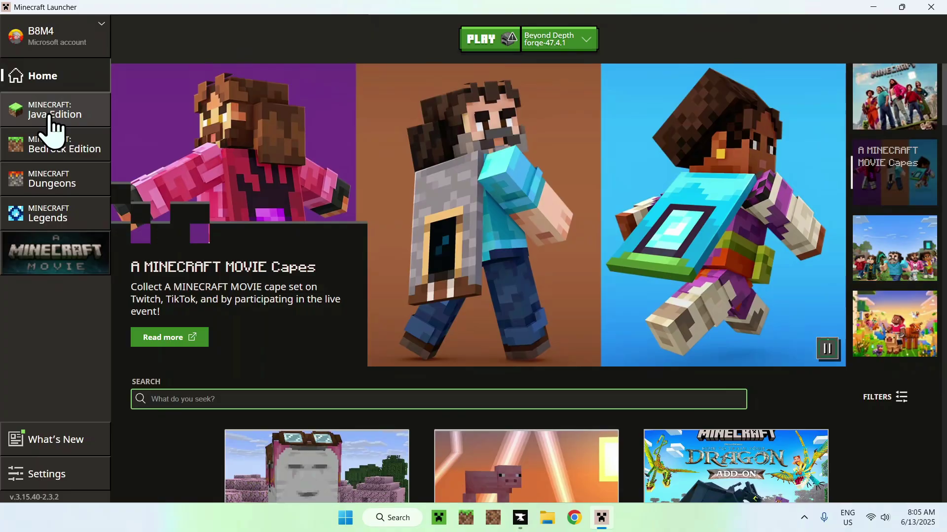
pyautogui.click(52, 123)
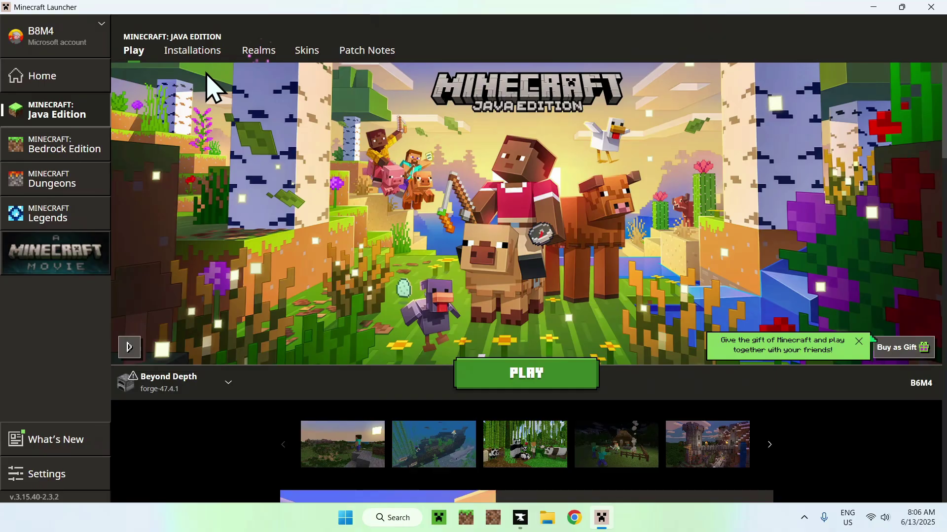
# Change the Beyond Depth installation's JVM argument from -Xmx4096m to -Xmx8096m and save it
pyautogui.click(193, 53)
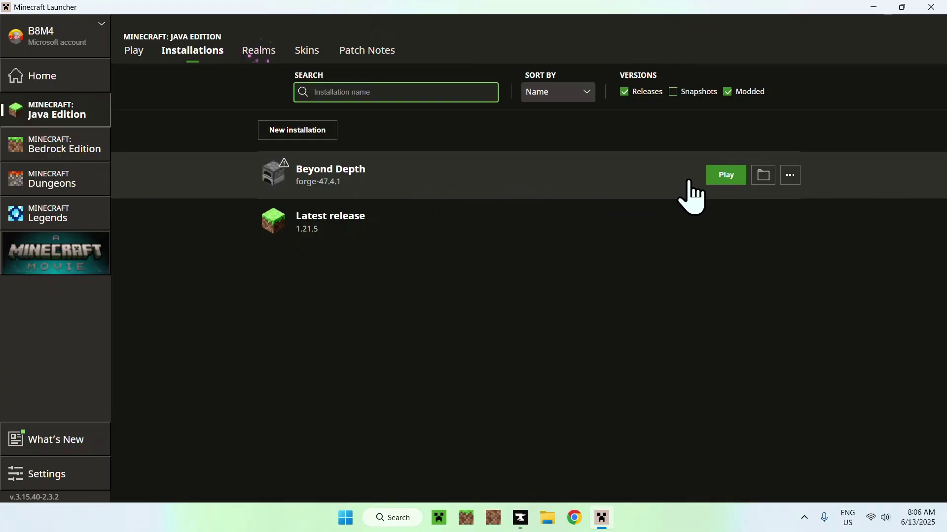
pyautogui.click(790, 177)
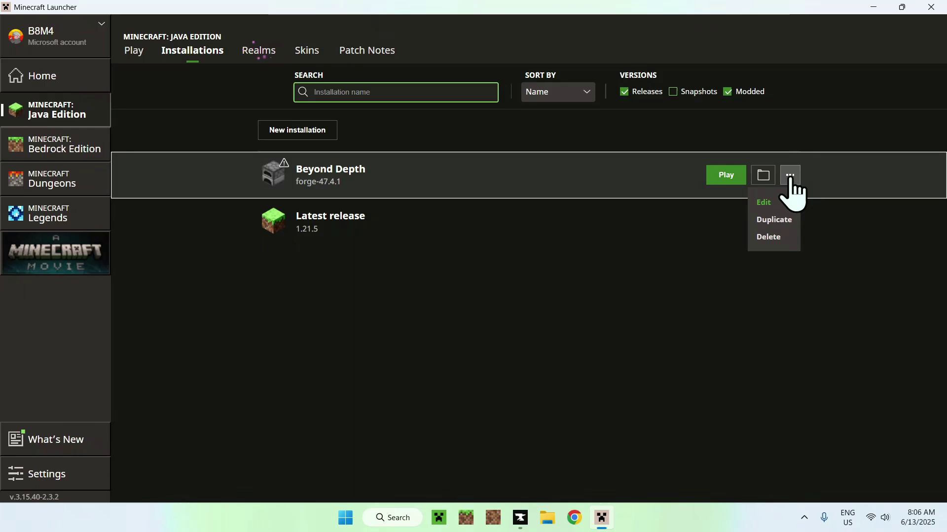
pyautogui.click(766, 202)
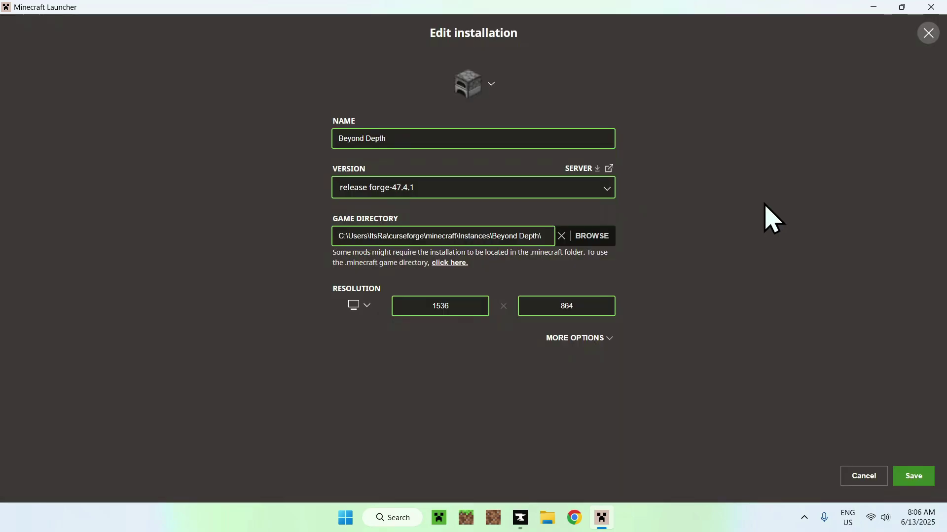
pyautogui.click(587, 339)
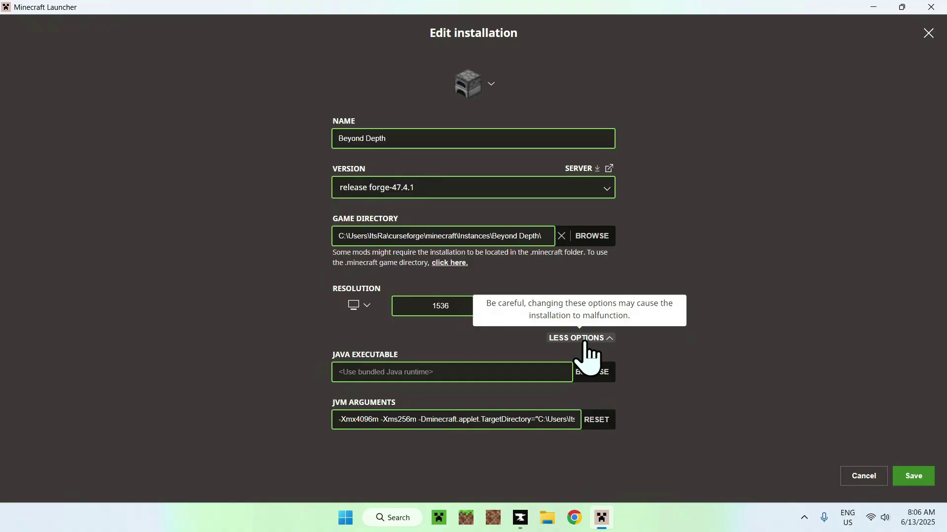
pyautogui.click(362, 420)
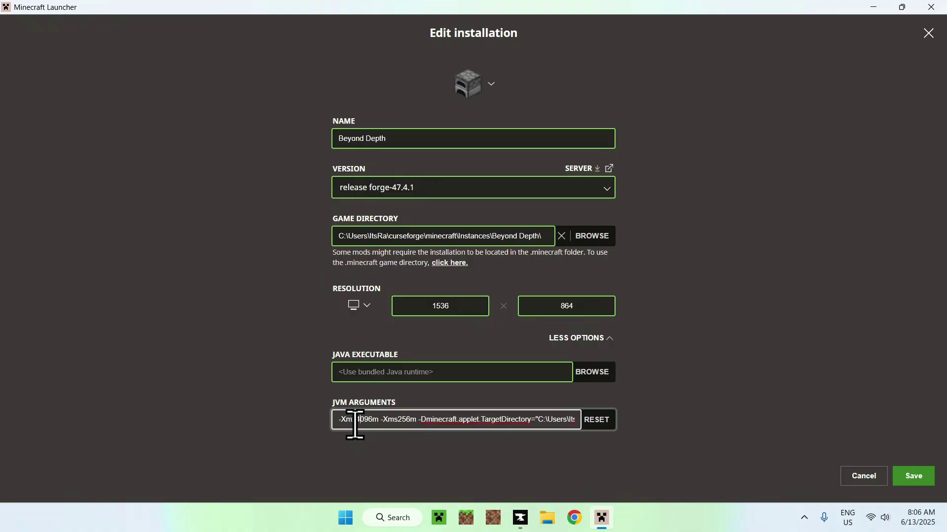
pyautogui.press('BackSpace')
pyautogui.write('8')
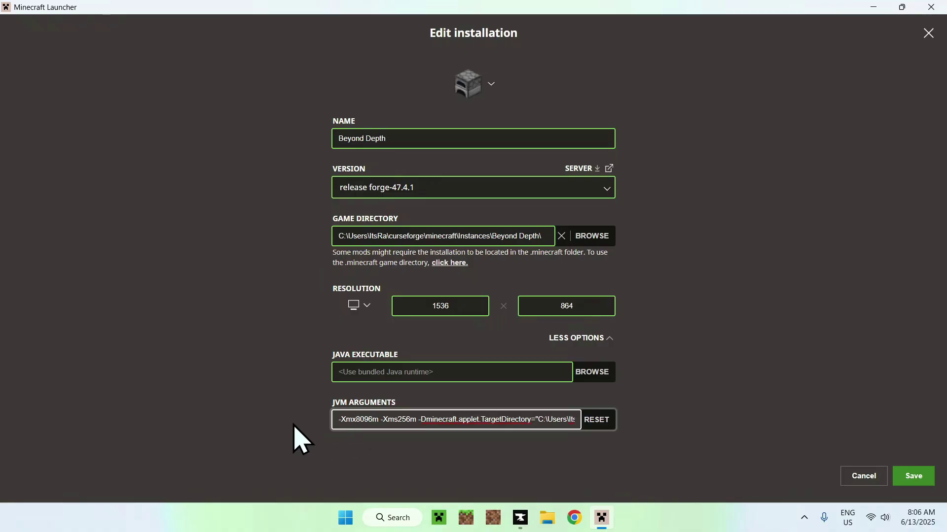
pyautogui.click(294, 425)
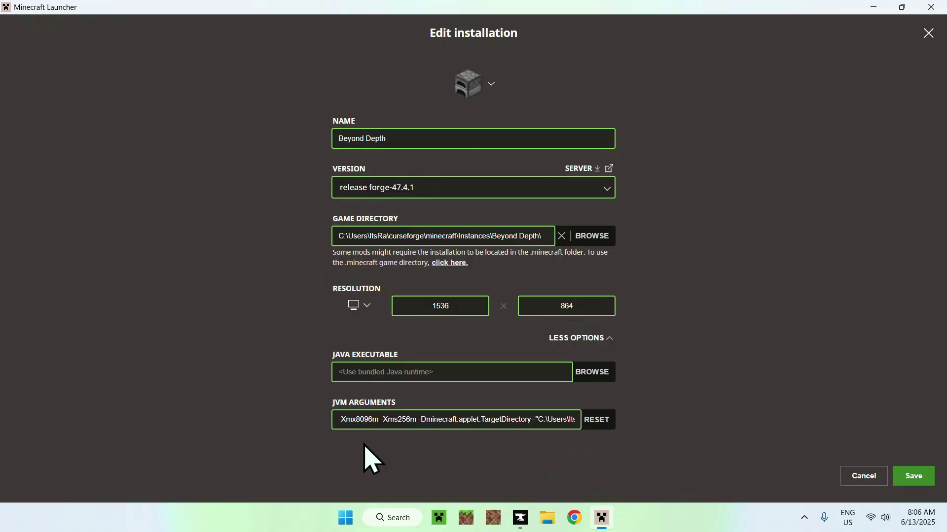
pyautogui.click(913, 477)
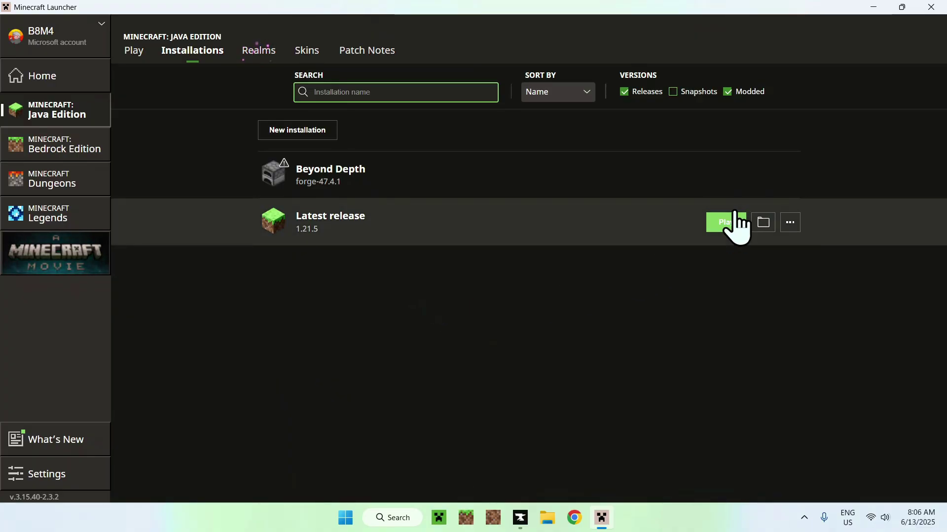
# Open the Beyond Depth mods folder and delete Essential_1-3-7_forge_1-20-1.jar
pyautogui.click(763, 177)
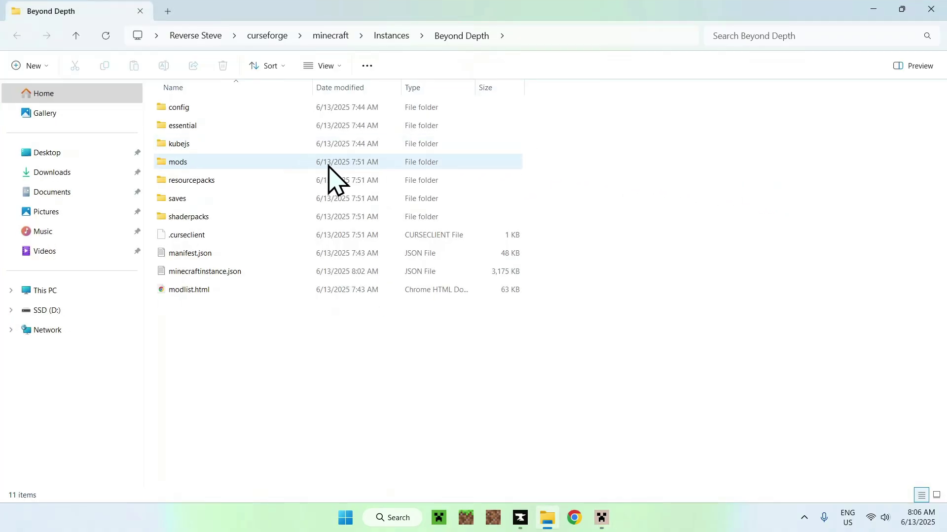
pyautogui.doubleClick(301, 164)
pyautogui.scroll(-15, 641, 217)
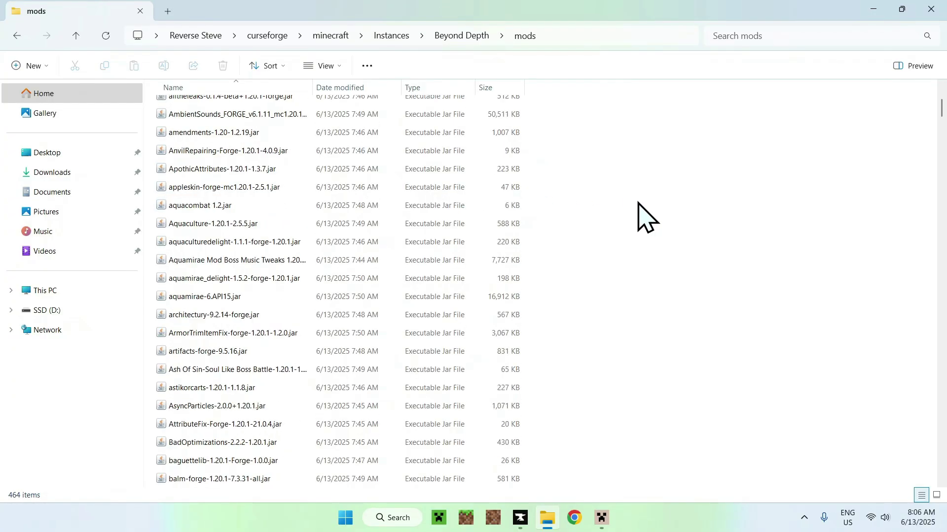
pyautogui.scroll(-13, 641, 217)
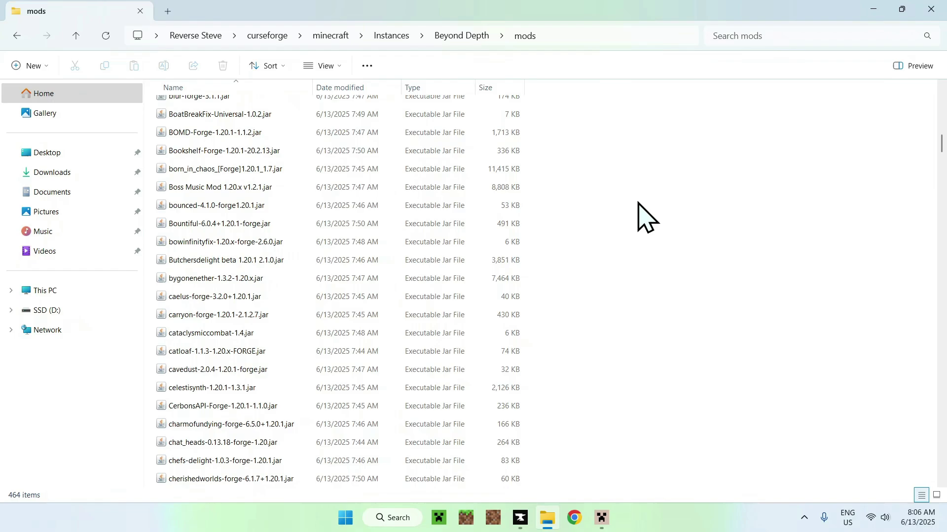
pyautogui.scroll(-15, 641, 217)
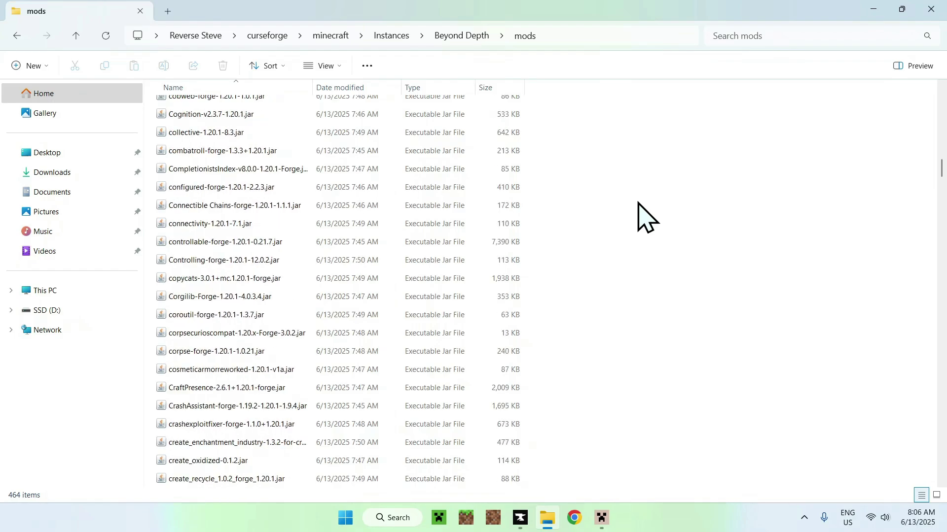
pyautogui.scroll(-4, 640, 217)
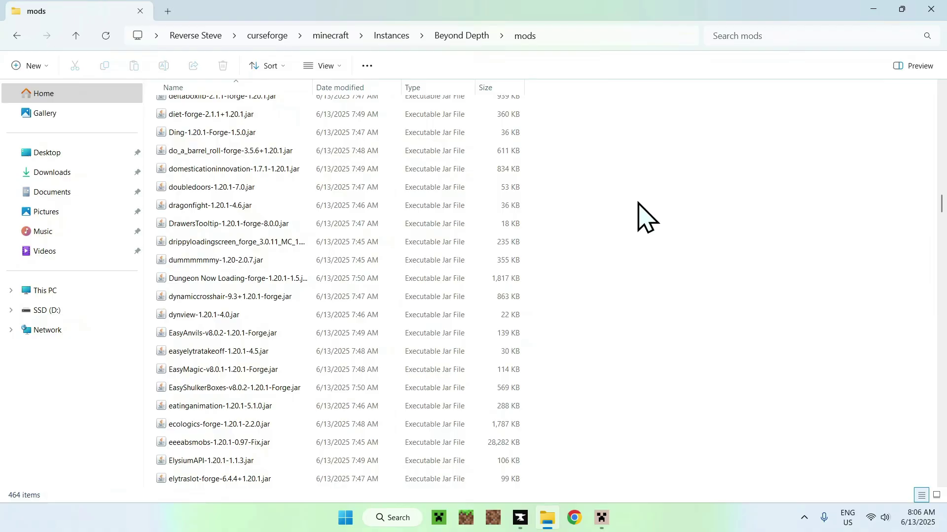
pyautogui.scroll(-5, 641, 217)
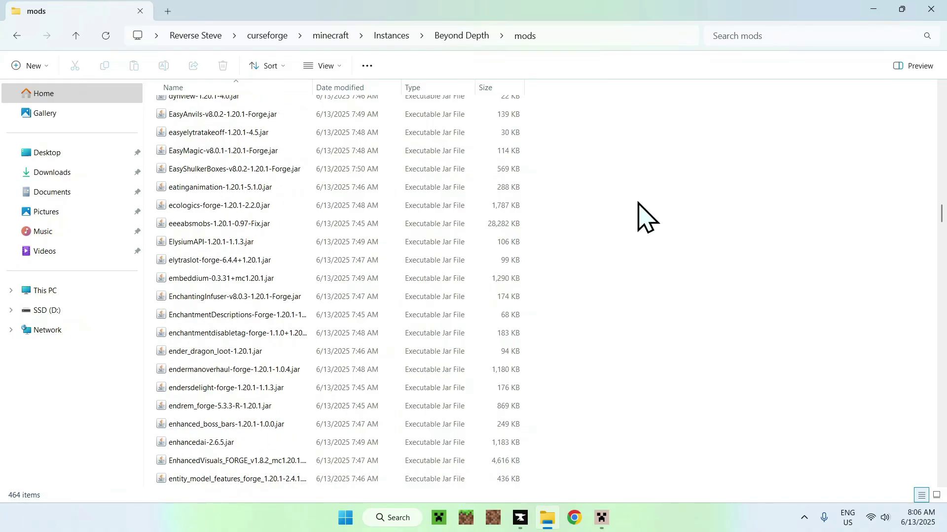
pyautogui.scroll(-2, 641, 217)
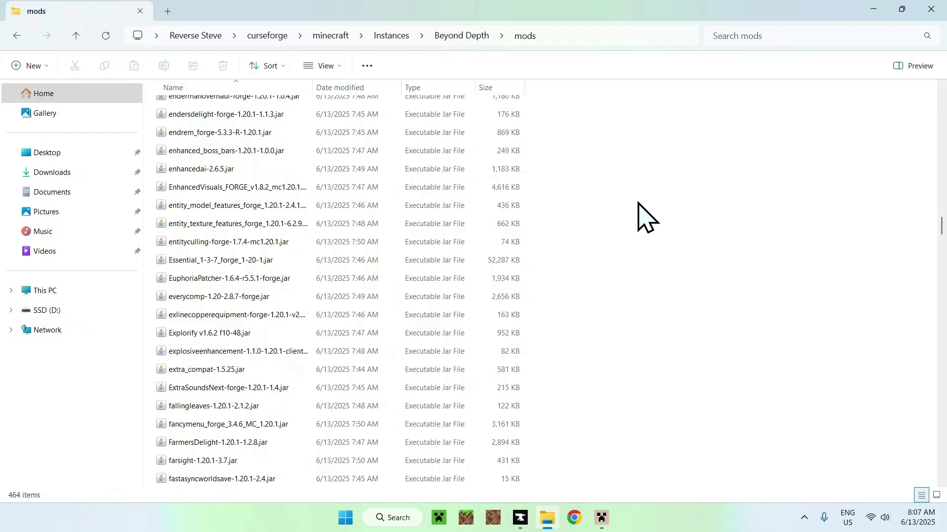
pyautogui.scroll(-2, 641, 217)
pyautogui.scroll(2, 640, 217)
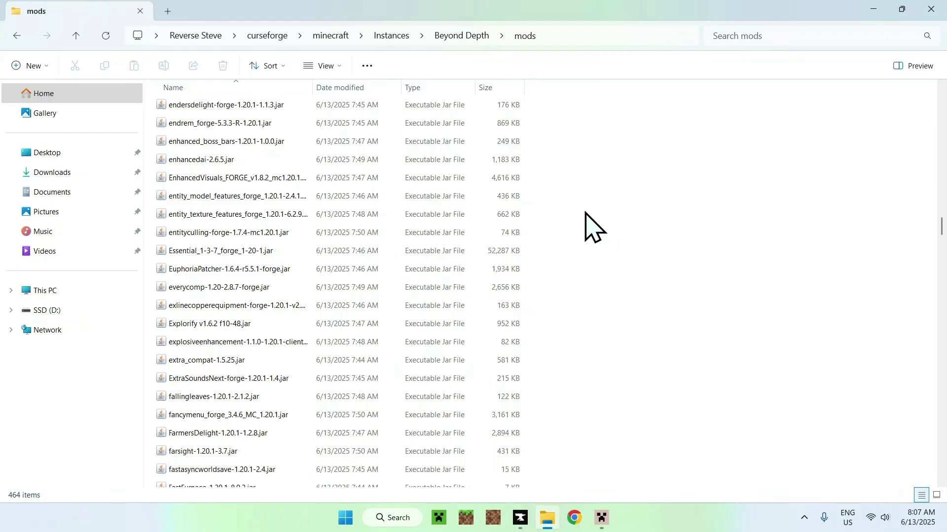
pyautogui.click(271, 251)
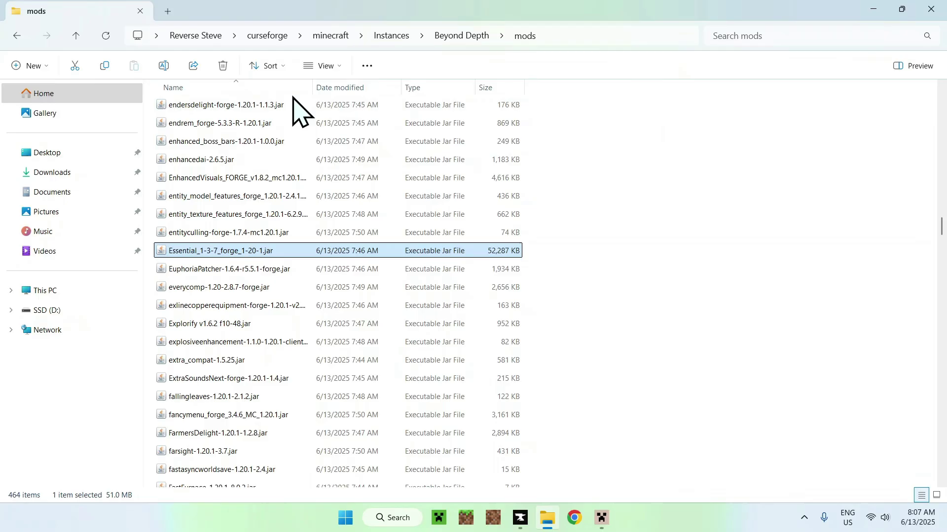
pyautogui.click(222, 67)
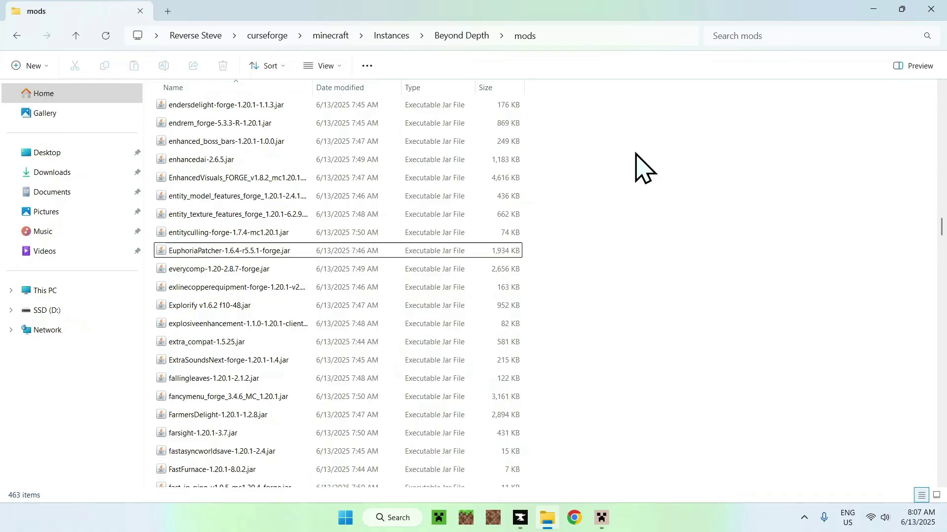
# Launch Beyond Depth from the Play tab, accepting the modified-installation risk warning, then exit fullscreen
pyautogui.click(602, 517)
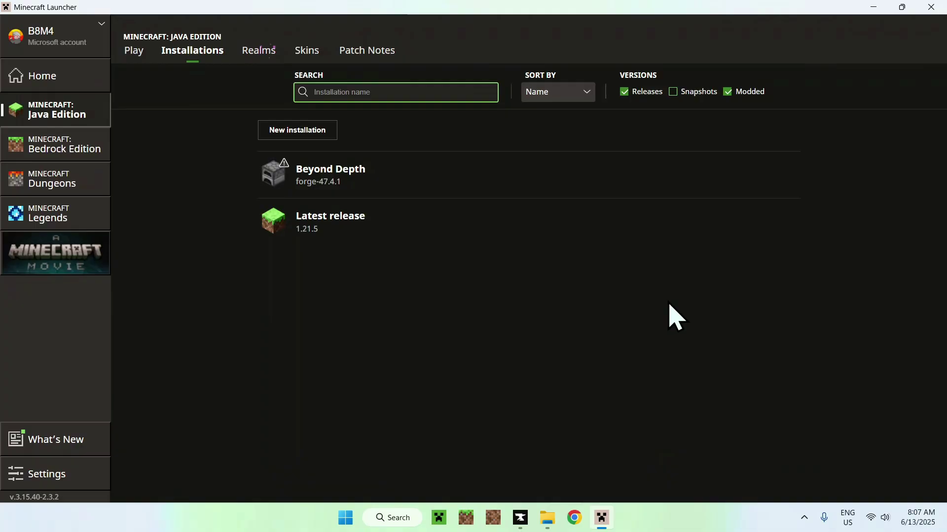
pyautogui.click(137, 58)
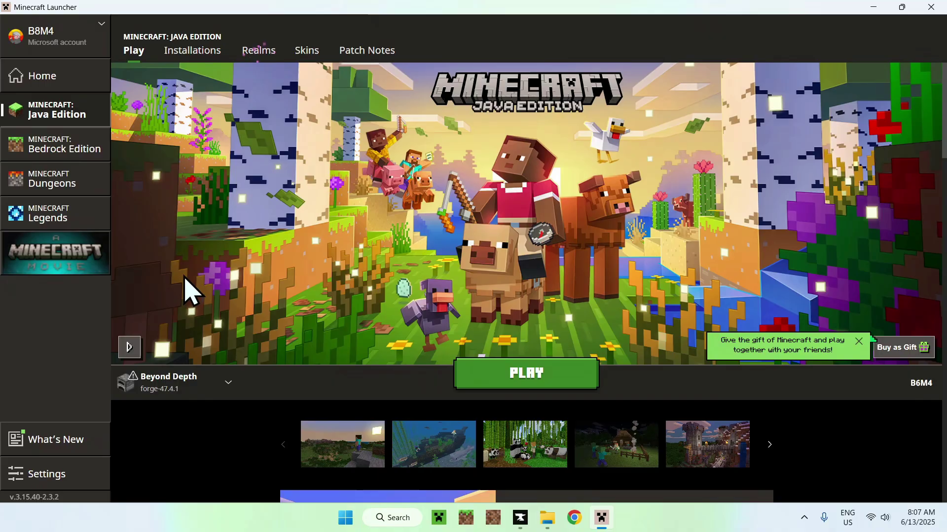
pyautogui.click(523, 377)
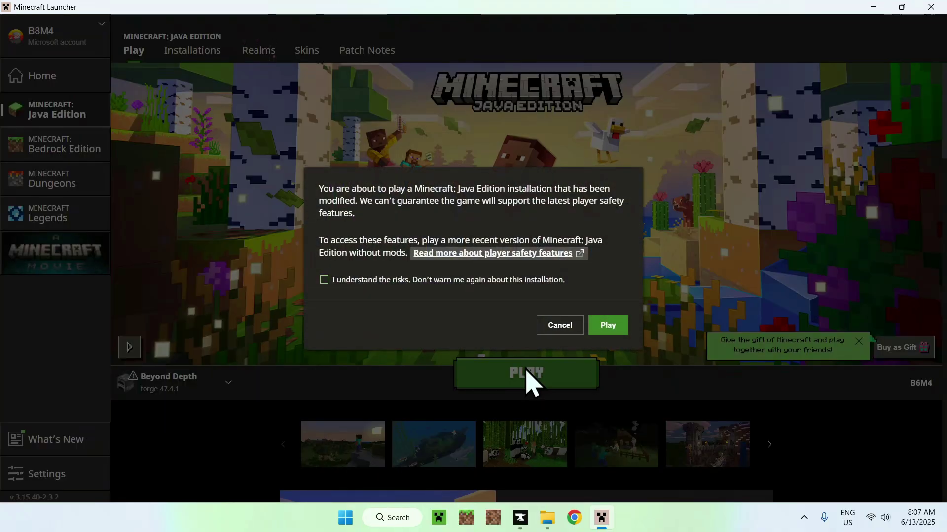
pyautogui.click(324, 280)
pyautogui.click(607, 328)
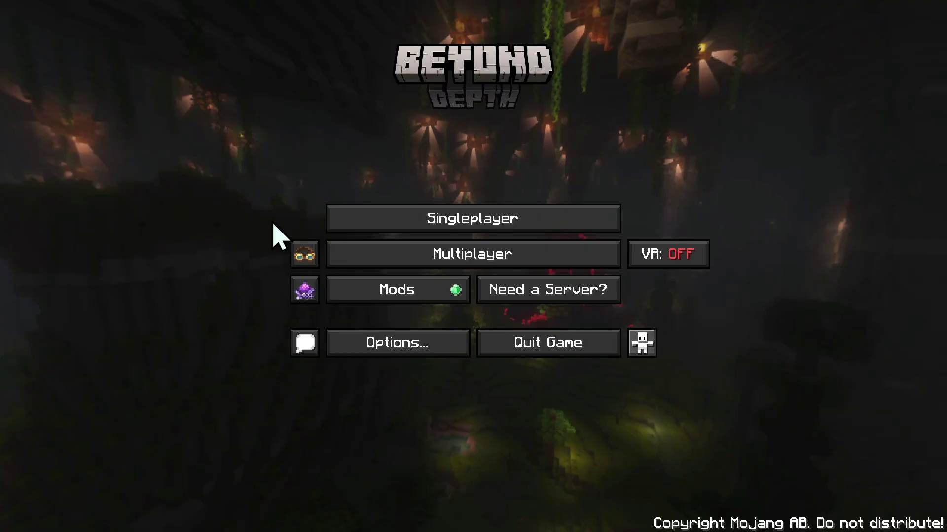
pyautogui.press('F11')
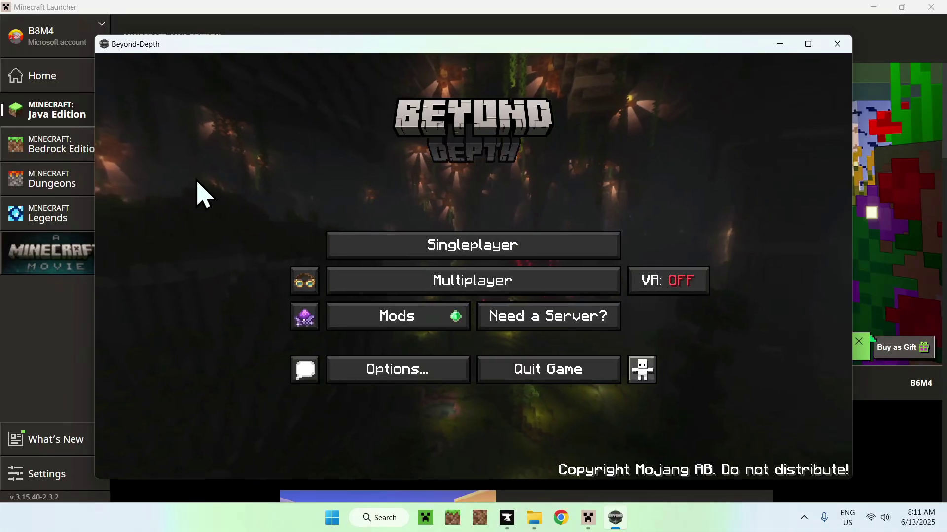
# Maximize the game window and choose Singleplayer to reach Create New World
pyautogui.click(808, 44)
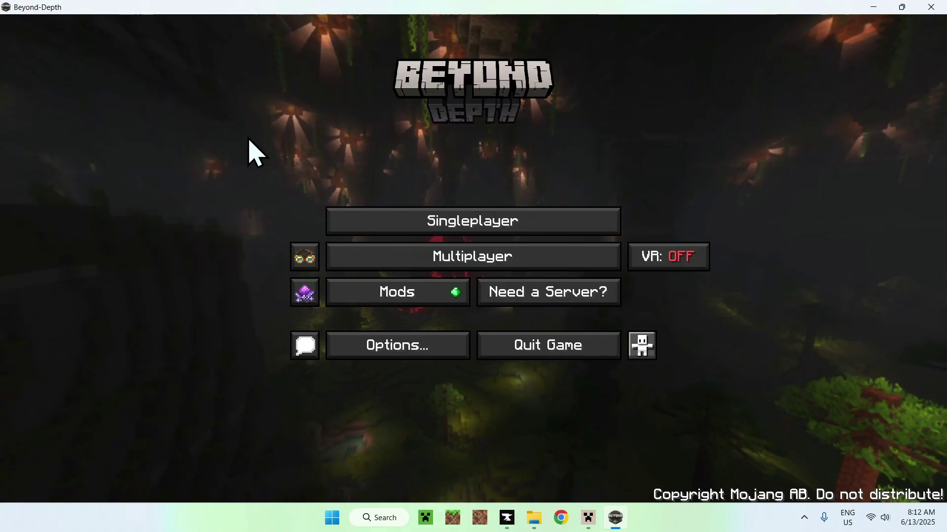
pyautogui.click(474, 226)
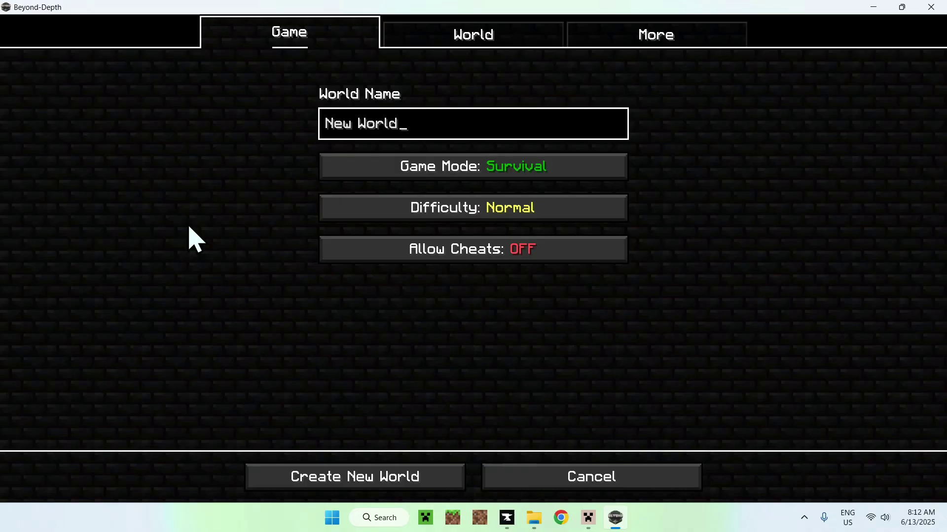
# Switch the game mode from Survival to Creative and create the new world
pyautogui.click(334, 170)
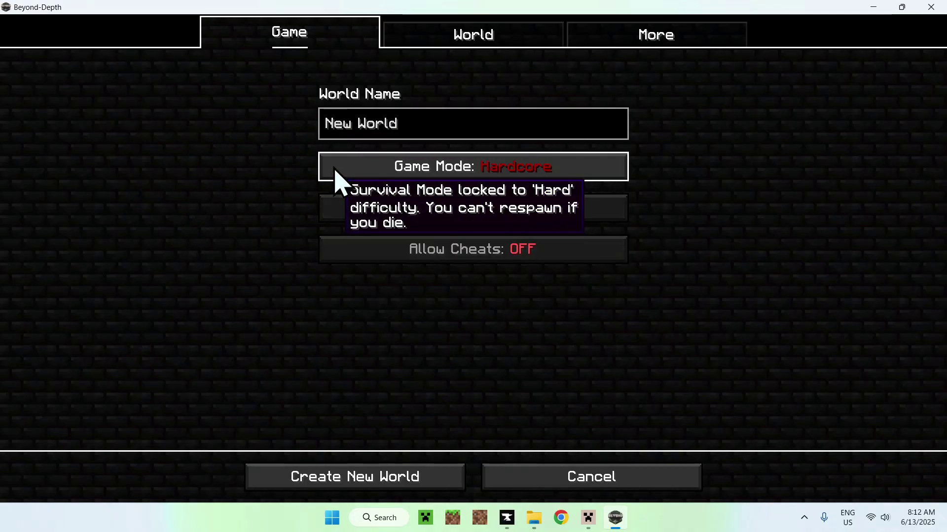
pyautogui.click(334, 170)
pyautogui.click(359, 481)
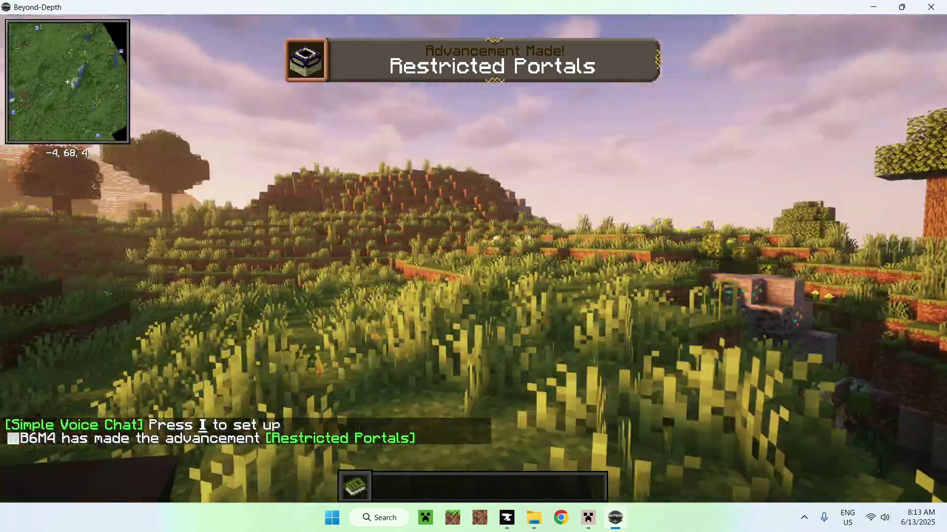
# Fly north over the hills and river up to height 95, then bring up the creative inventory
pyautogui.press('w')
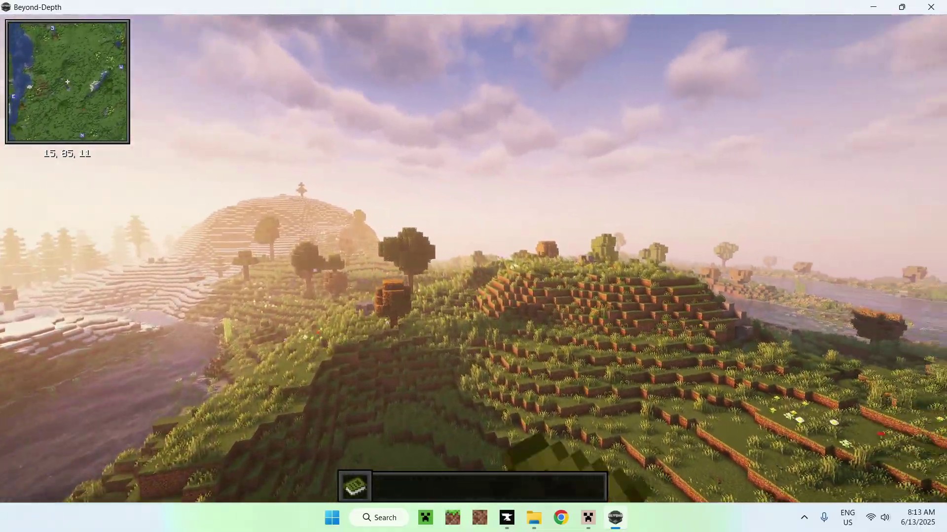
pyautogui.press('w')
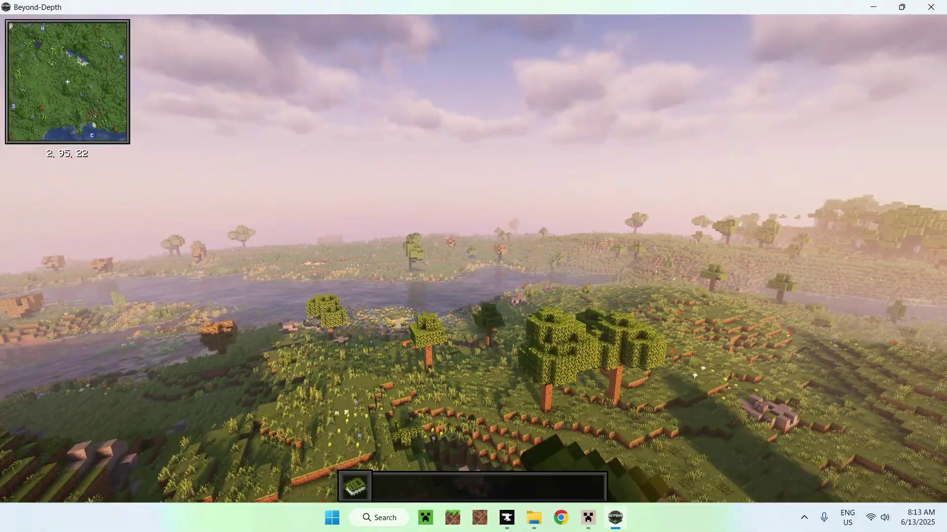
pyautogui.press('w')
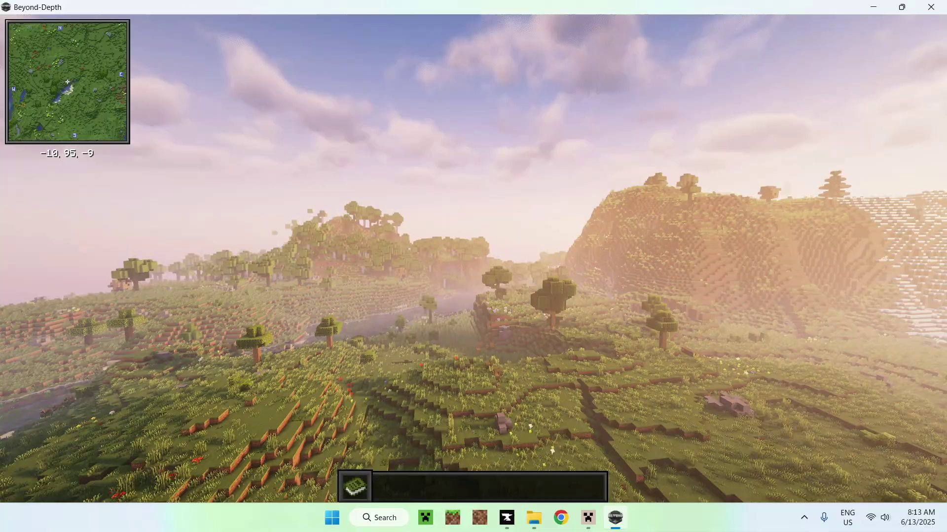
pyautogui.press('e')
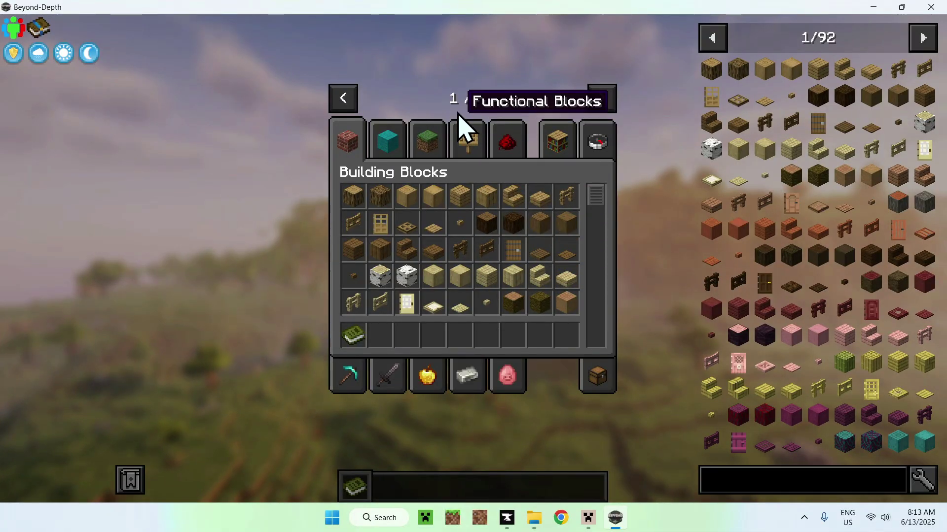
# Browse the early mod item tabs, including Aquamirae Delight and Create
pyautogui.click(609, 105)
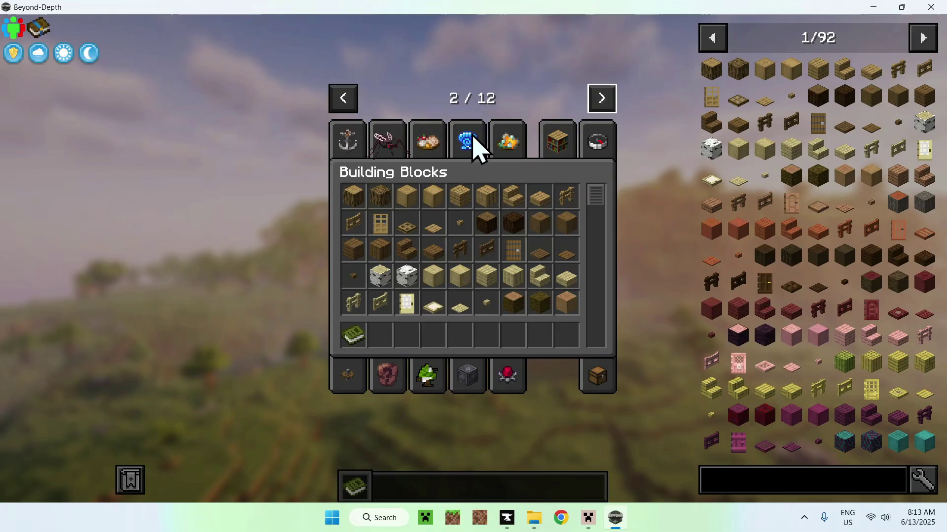
pyautogui.click(394, 148)
pyautogui.click(437, 144)
pyautogui.click(463, 144)
pyautogui.click(507, 144)
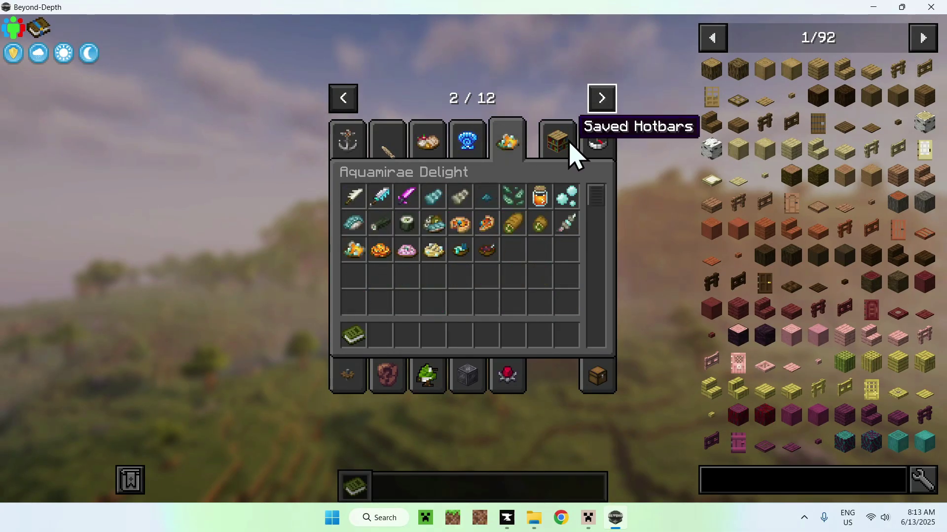
pyautogui.click(565, 145)
pyautogui.click(468, 379)
pyautogui.click(418, 389)
pyautogui.click(377, 385)
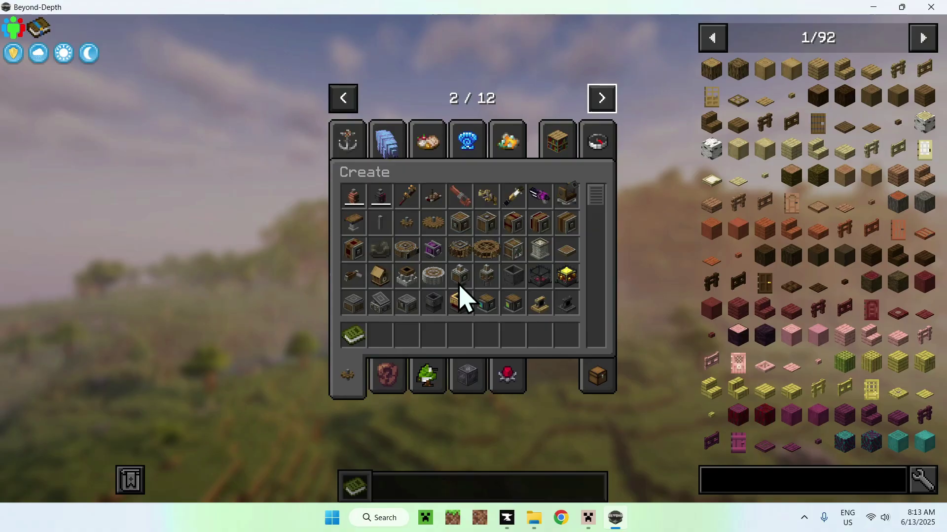
# Page forward through the item tabs and open the Valhelsia Structures category
pyautogui.click(602, 101)
pyautogui.click(602, 101)
pyautogui.click(602, 101)
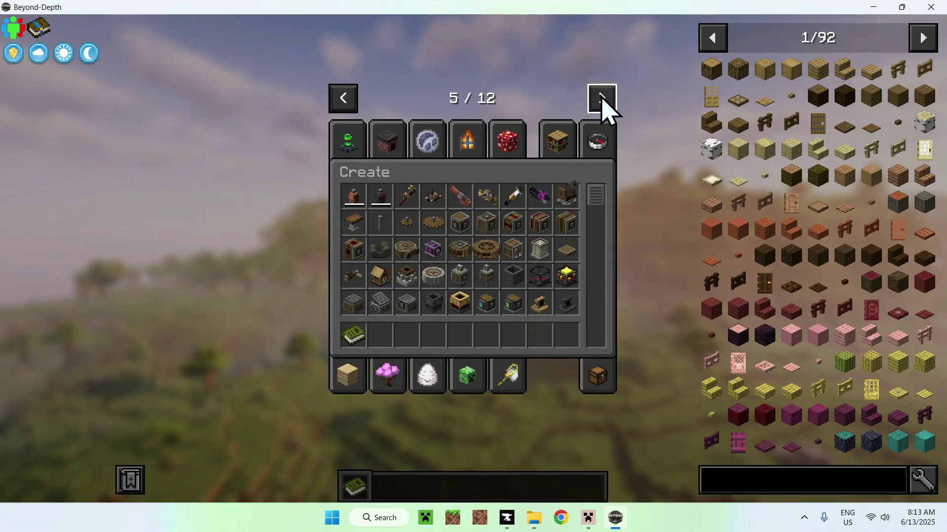
pyautogui.click(602, 101)
pyautogui.click(602, 101)
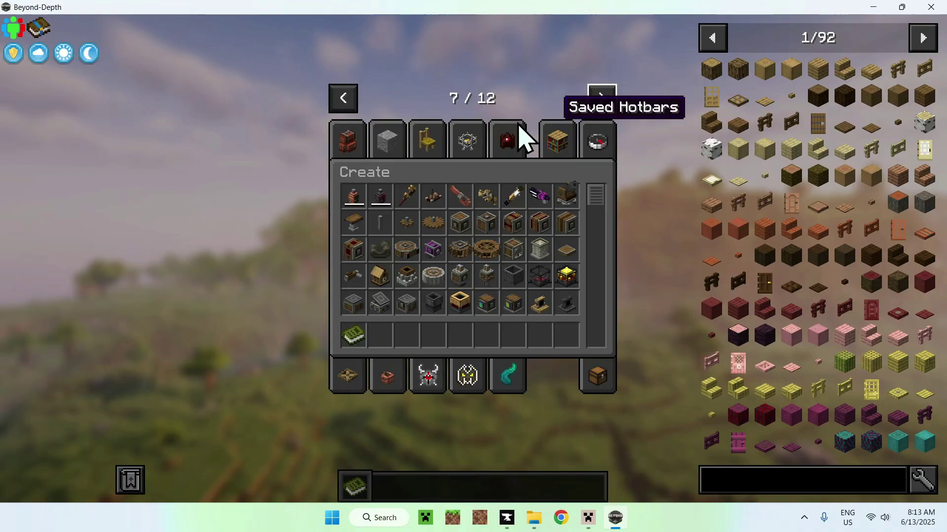
pyautogui.click(468, 144)
pyautogui.scroll(-5, 512, 217)
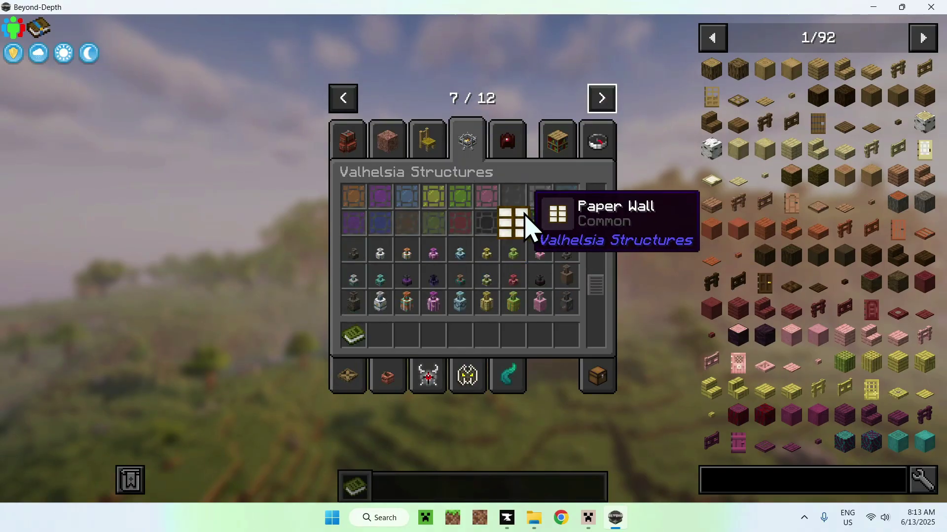
# Advance to tab page 12 of 12 and page down the JEI item list
pyautogui.click(602, 101)
pyautogui.click(602, 101)
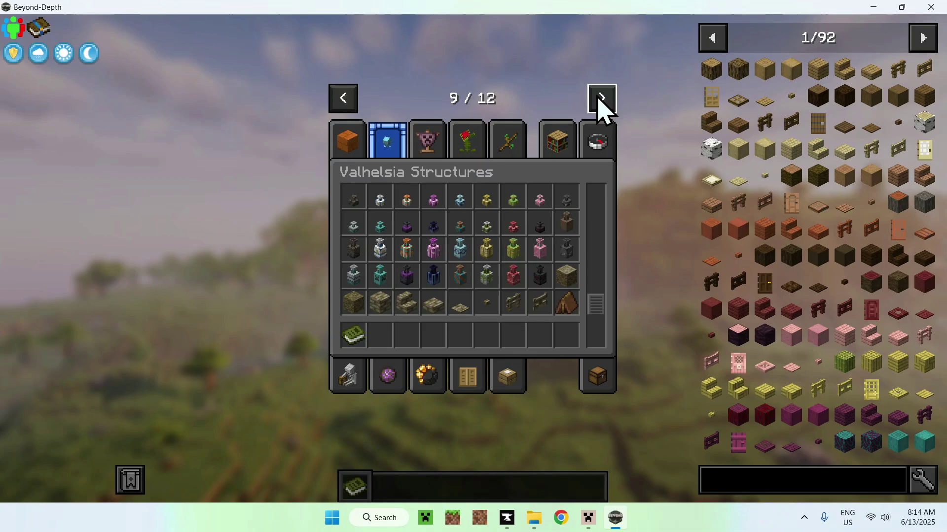
pyautogui.click(601, 101)
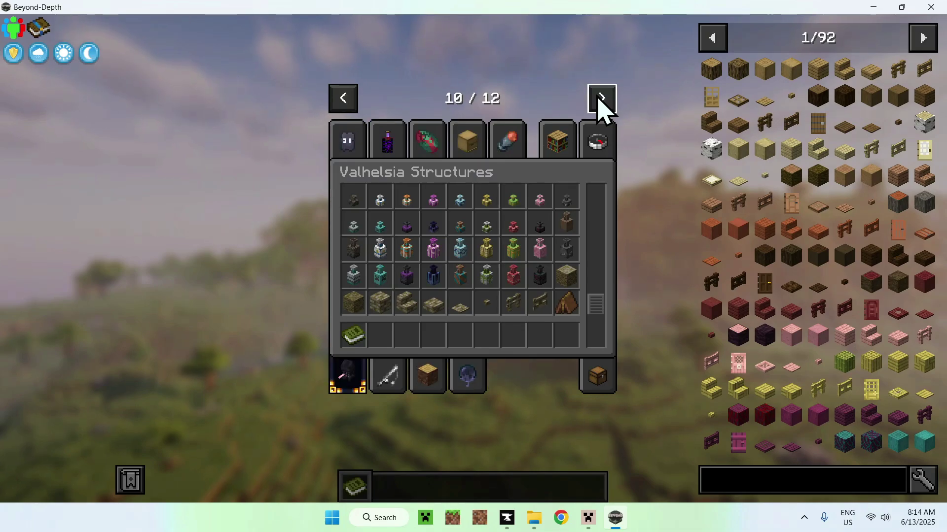
pyautogui.click(602, 101)
pyautogui.click(601, 100)
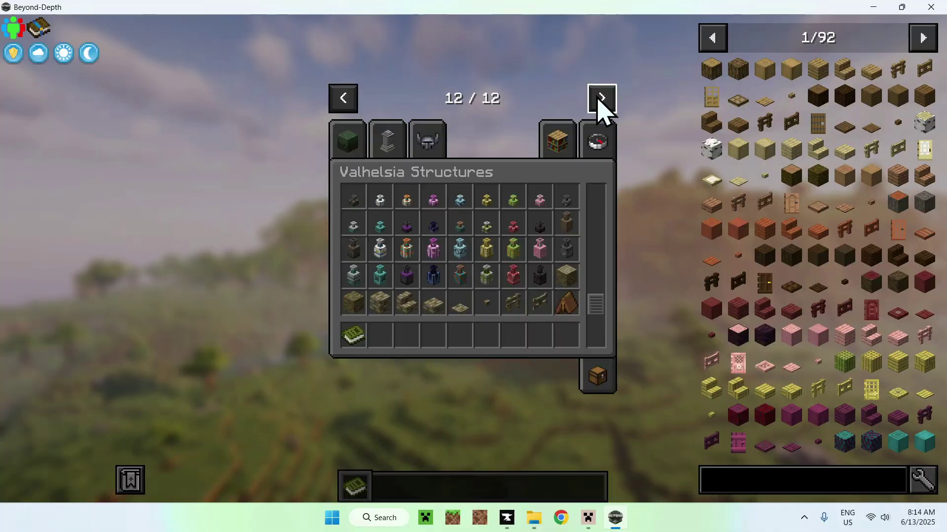
pyautogui.scroll(-10, 915, 49)
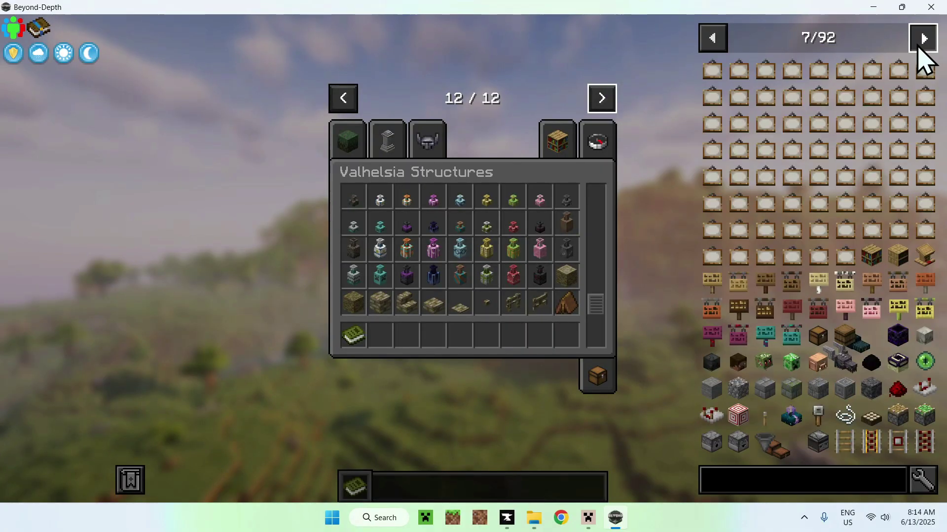
# Select empty hotbar slot 2, fly down into the tall-grass meadow at height 68, and switch to third person
pyautogui.press('e')
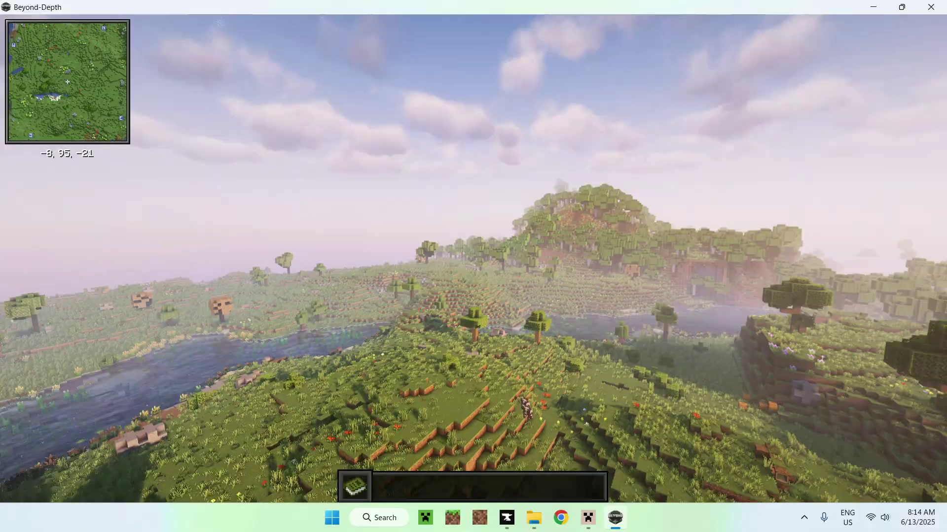
pyautogui.press('w')
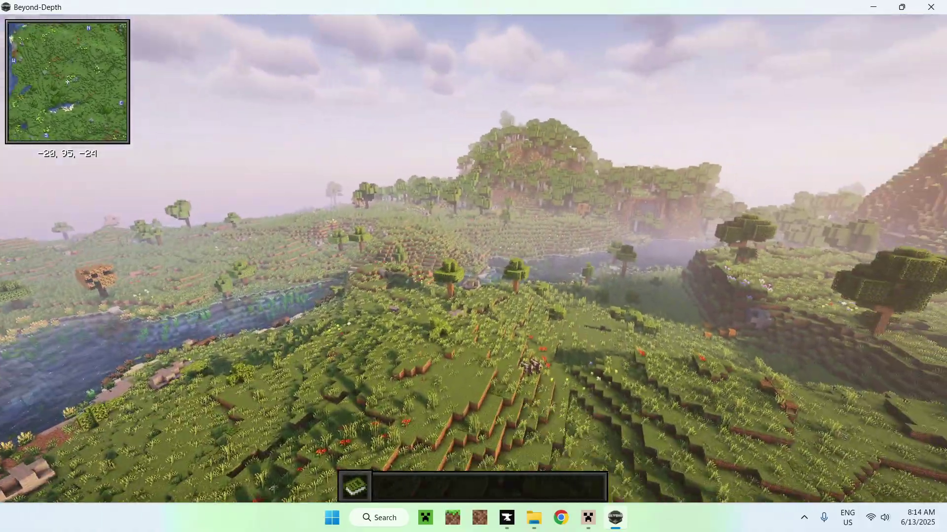
pyautogui.press('2')
pyautogui.press('w')
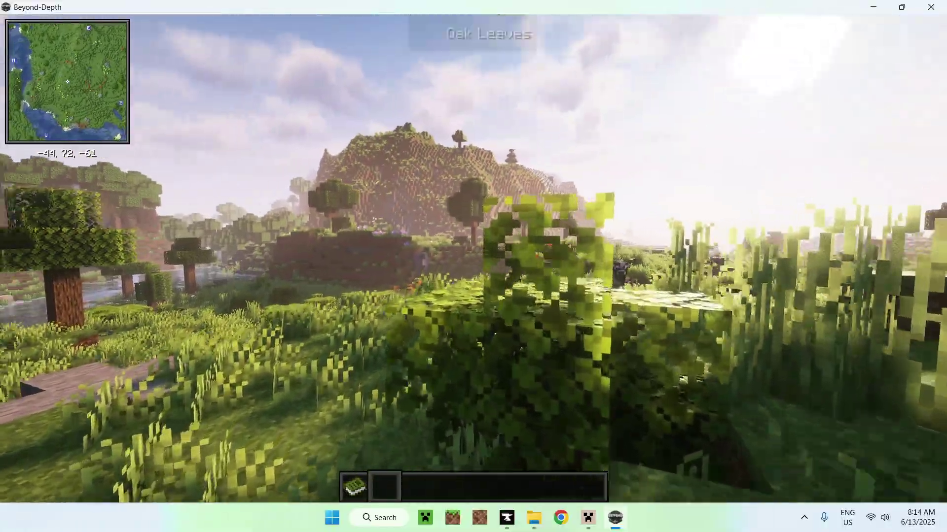
pyautogui.press('w')
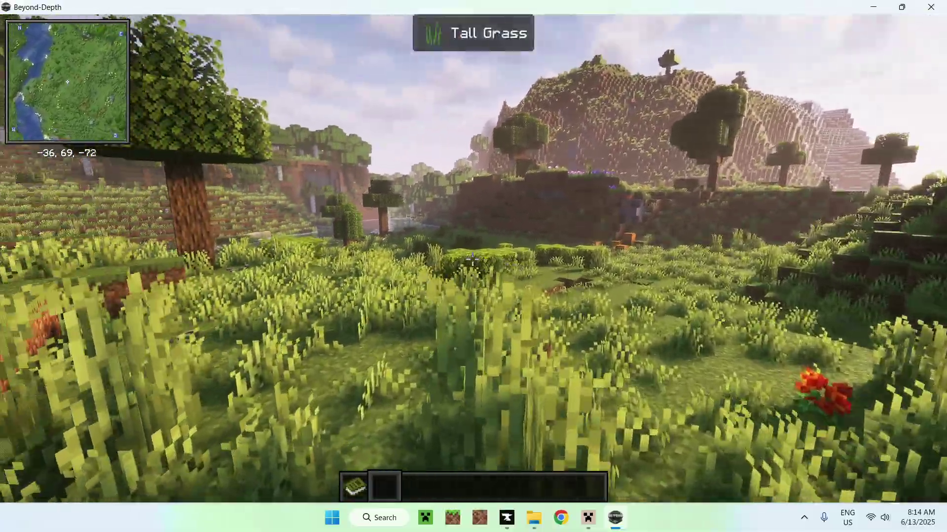
pyautogui.press('F5')
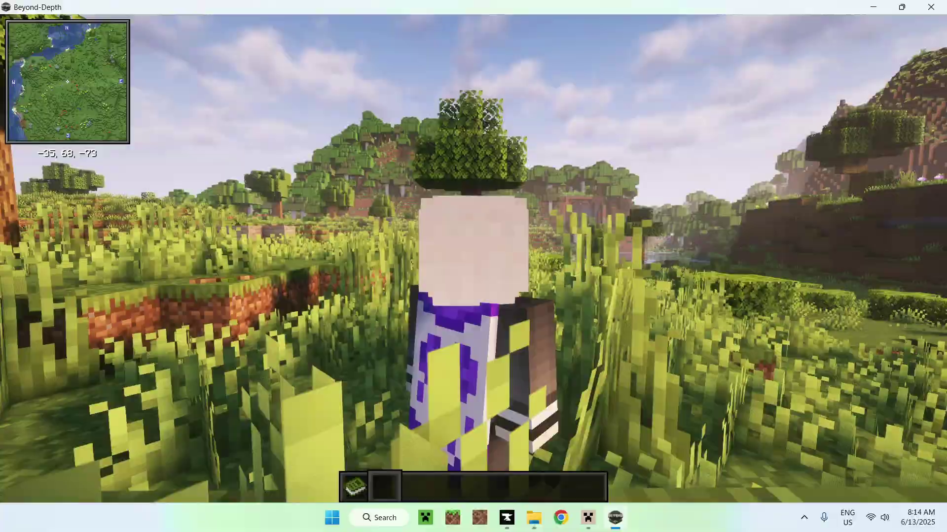